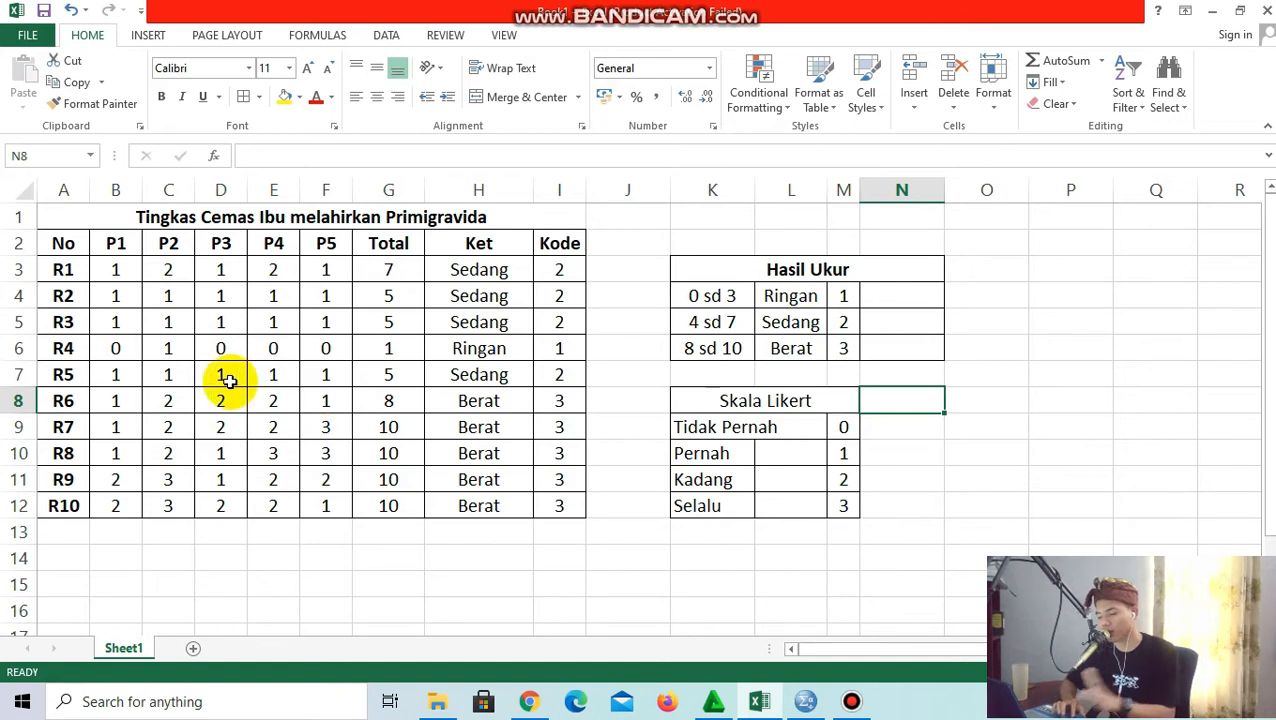
{"action": "left_click", "coordinate": [72, 272]}
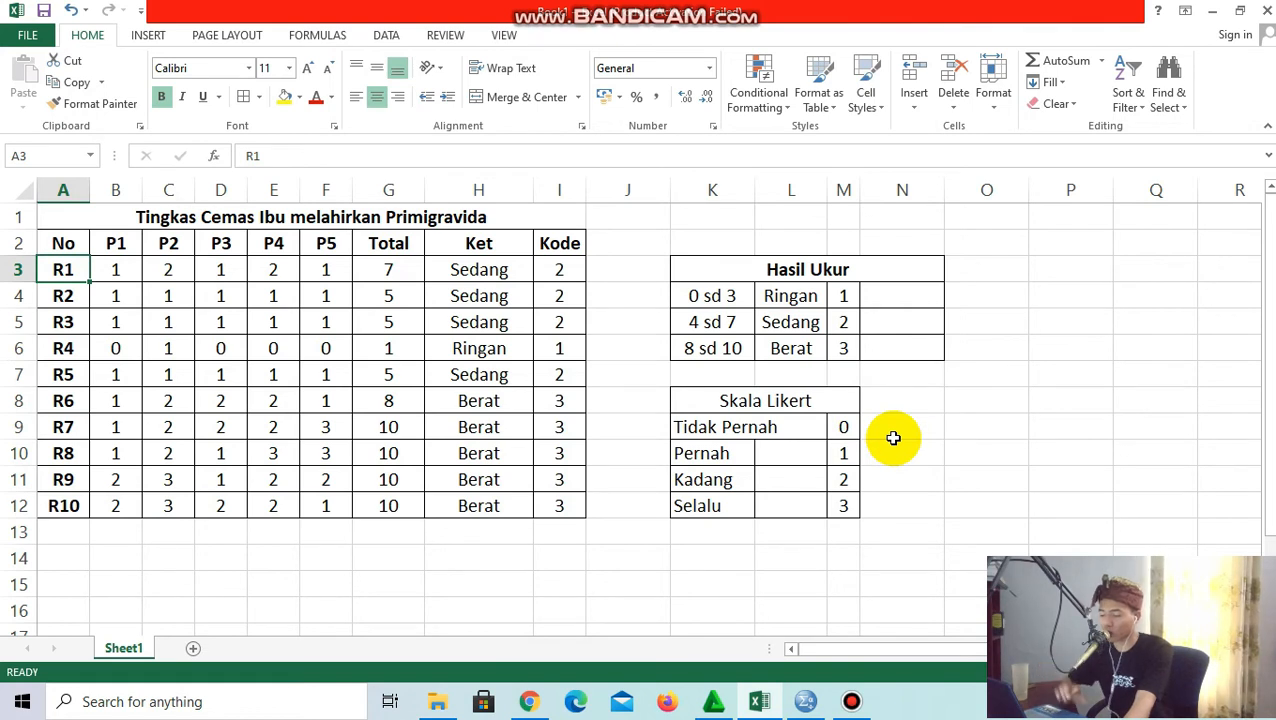
{"action": "left_click", "coordinate": [134, 266]}
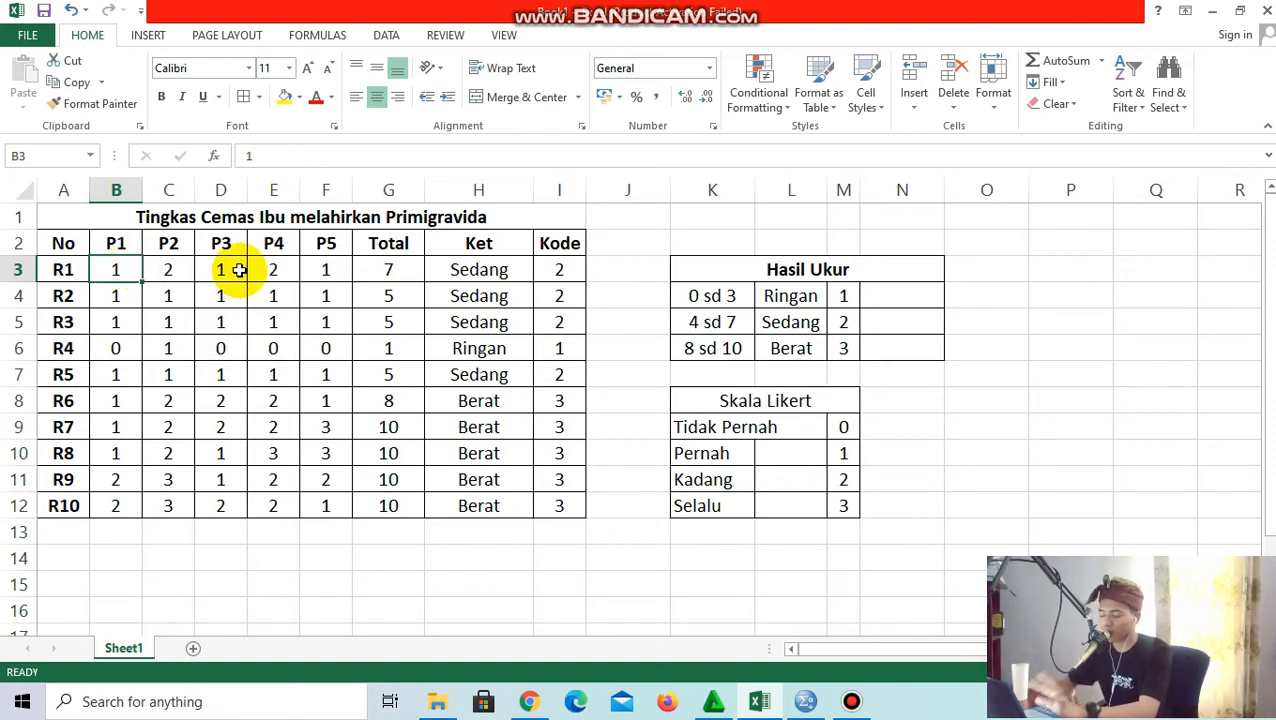
{"action": "left_click", "coordinate": [390, 270]}
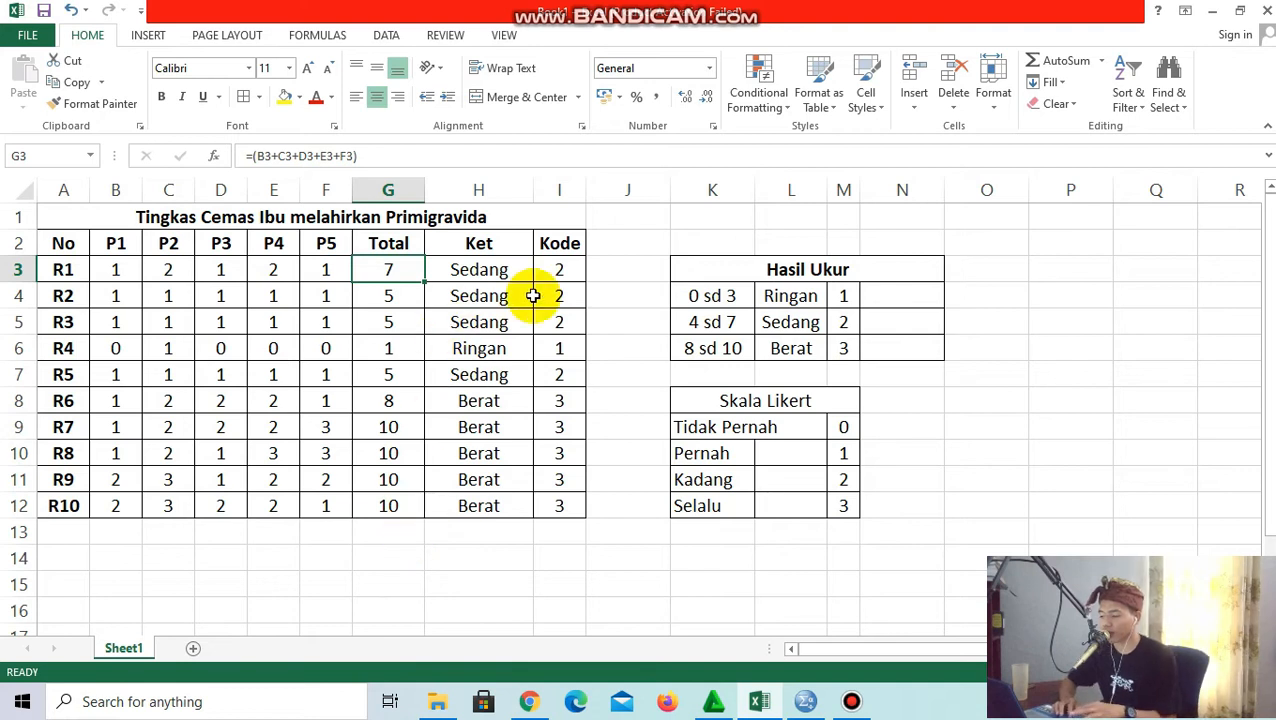
Copy the ten respondents' codes from the Kode column, cells I3 to I12
{"action": "left_click_drag", "start_coordinate": [556, 267], "coordinate": [556, 268]}
{"action": "key", "text": "shift+Down"}
{"action": "key", "text": "shift+Down"}
{"action": "key", "text": "shift+Down"}
{"action": "key", "text": "shift+Down"}
{"action": "key", "text": "shift+Down"}
{"action": "key", "text": "shift+Down"}
{"action": "key", "text": "shift+Down"}
{"action": "key", "text": "shift+Down"}
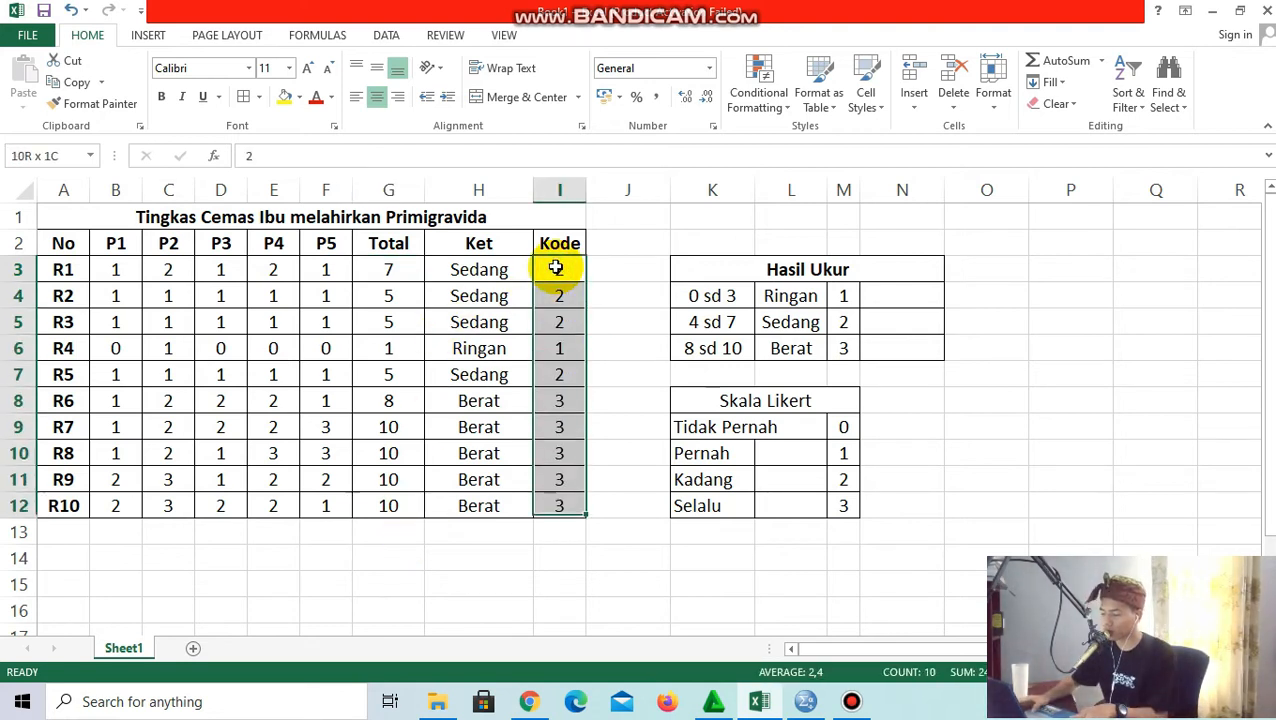
{"action": "key", "text": "ctrl+c"}
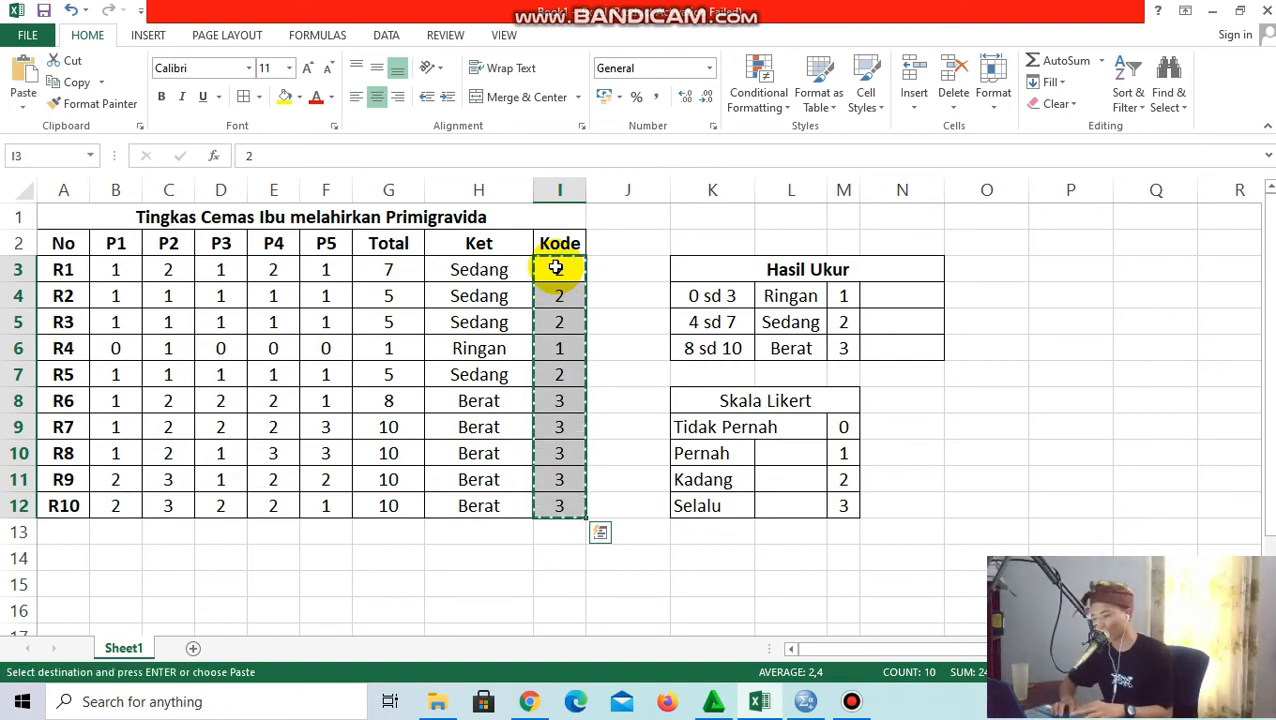
{"action": "right_click", "coordinate": [551, 318]}
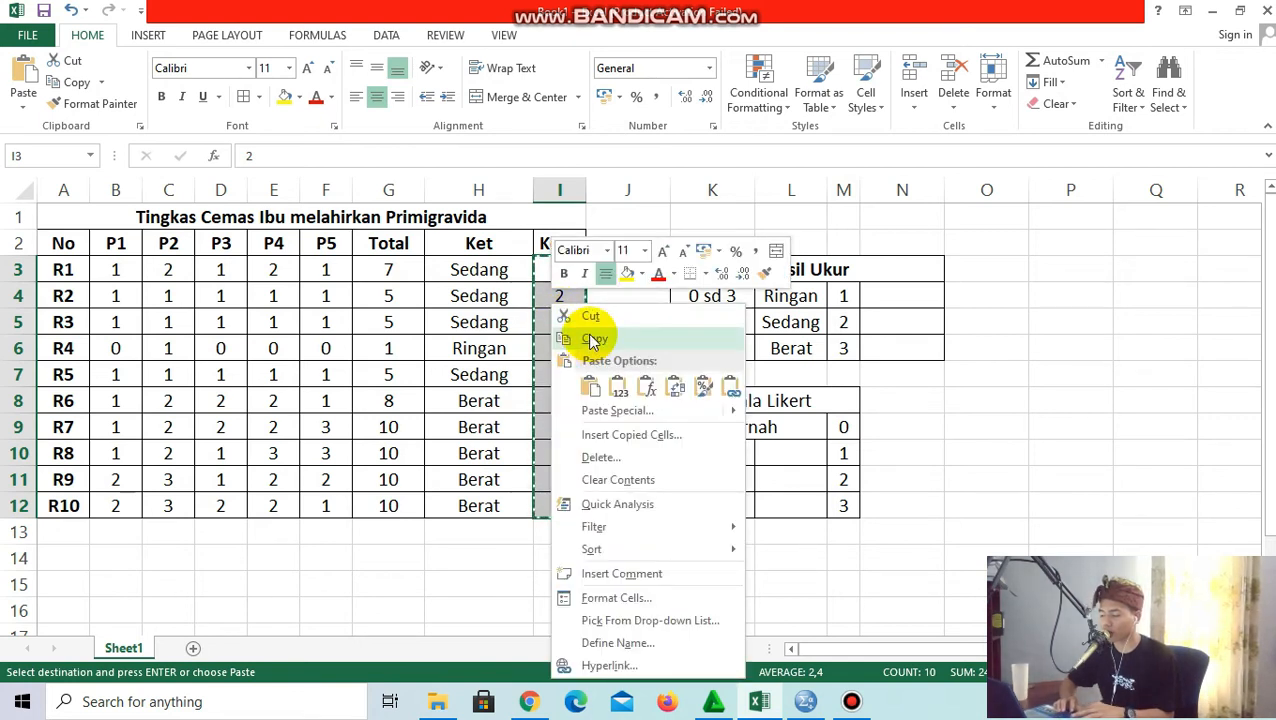
{"action": "left_click", "coordinate": [593, 340]}
Switch to SPSS Statistics and paste the copied codes into the first column of the empty dataset, starting at row 1
{"action": "left_click", "coordinate": [1211, 10]}
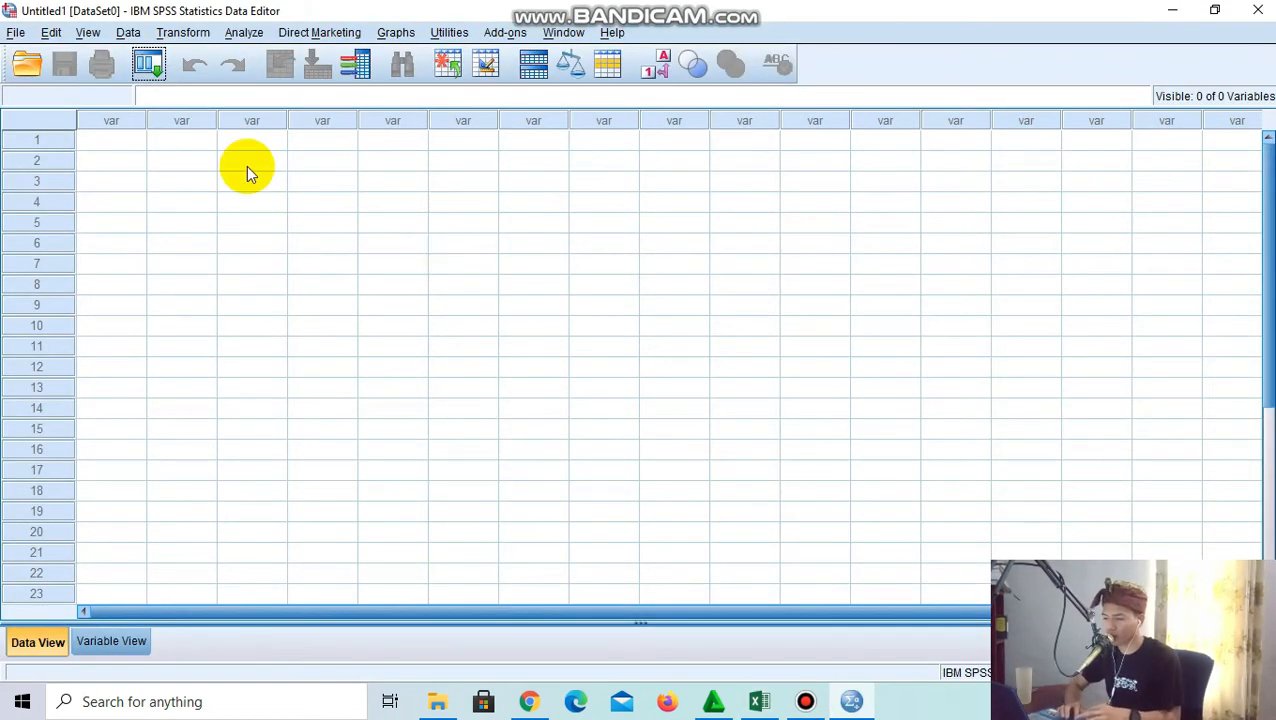
{"action": "left_click", "coordinate": [104, 134]}
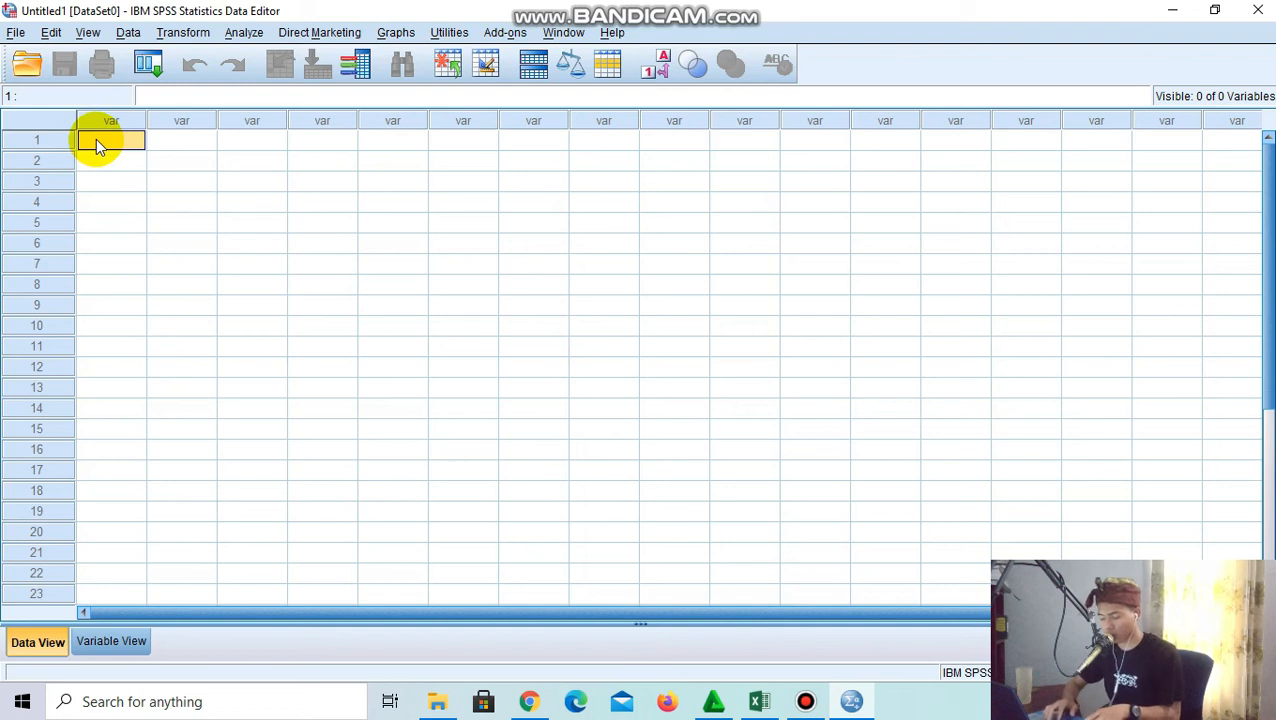
{"action": "right_click", "coordinate": [96, 139]}
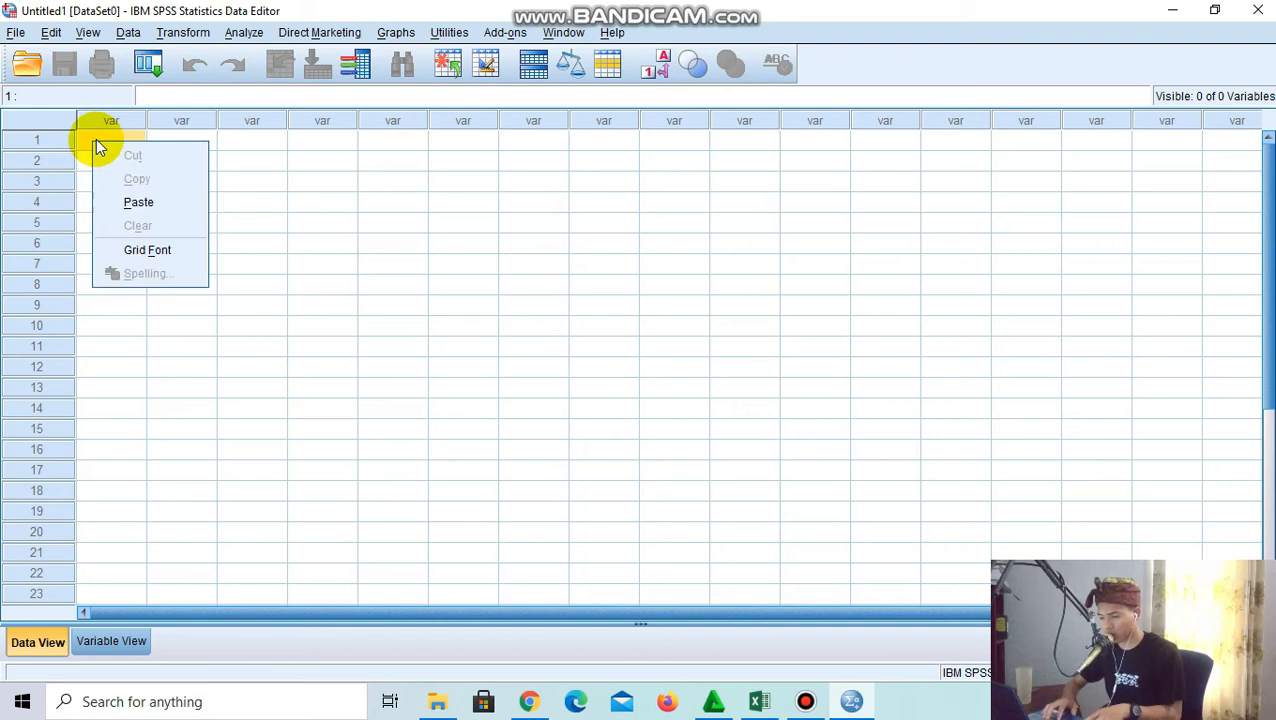
{"action": "left_click", "coordinate": [146, 200]}
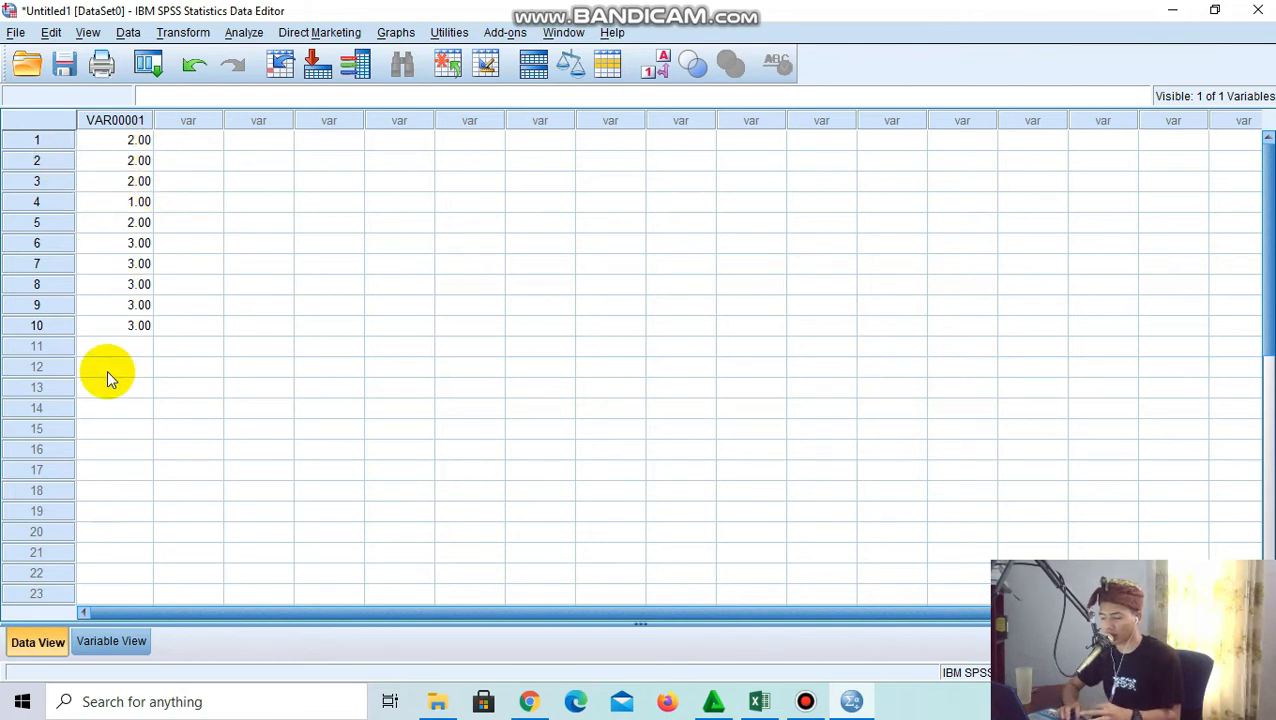
Rename the pasted variable as TingkatCemas in the variable definitions
{"action": "left_click", "coordinate": [100, 638]}
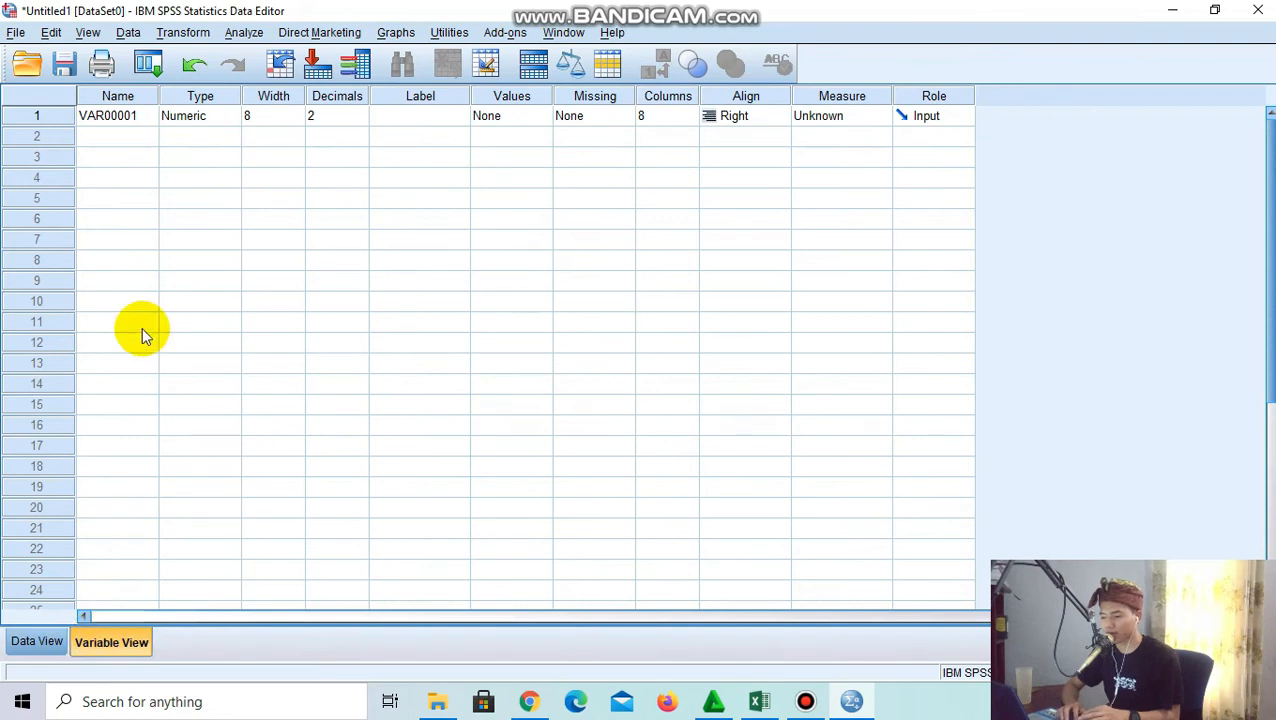
{"action": "left_click", "coordinate": [115, 116]}
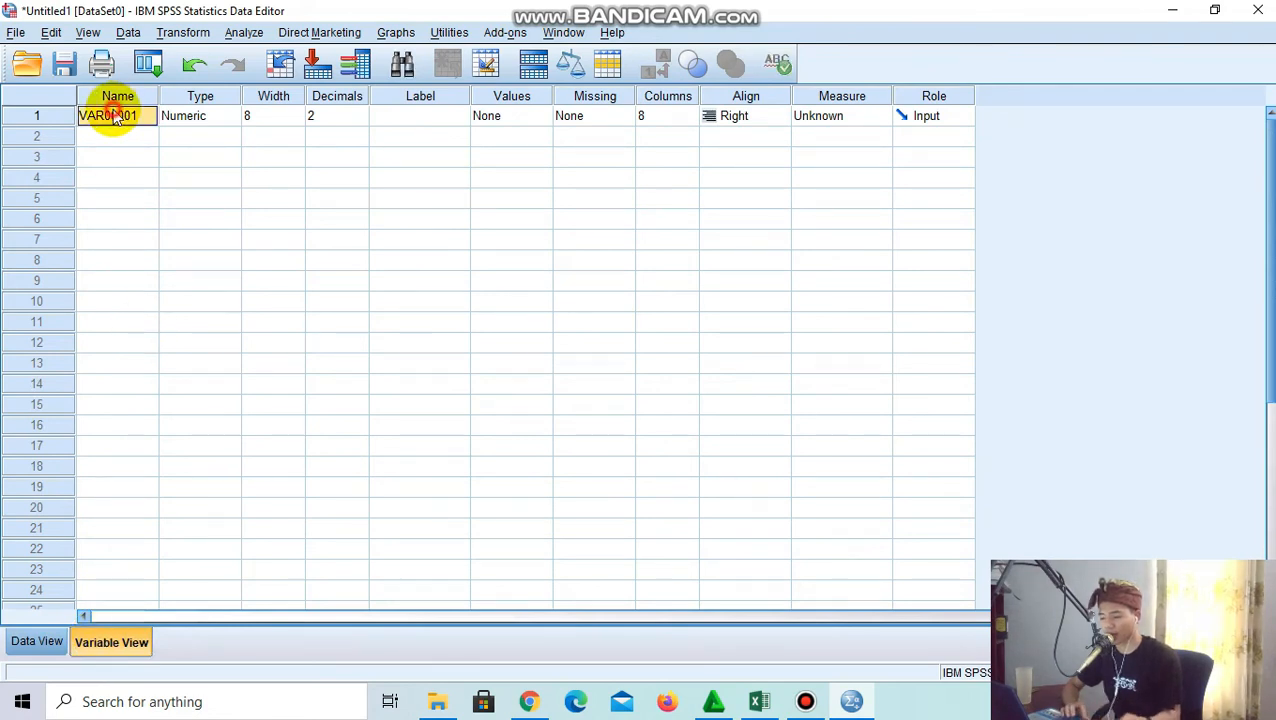
{"action": "left_click", "coordinate": [113, 113]}
{"action": "key", "text": "Caps_Lock"}
{"action": "type", "text": "T"}
{"action": "key", "text": "Caps_Lock"}
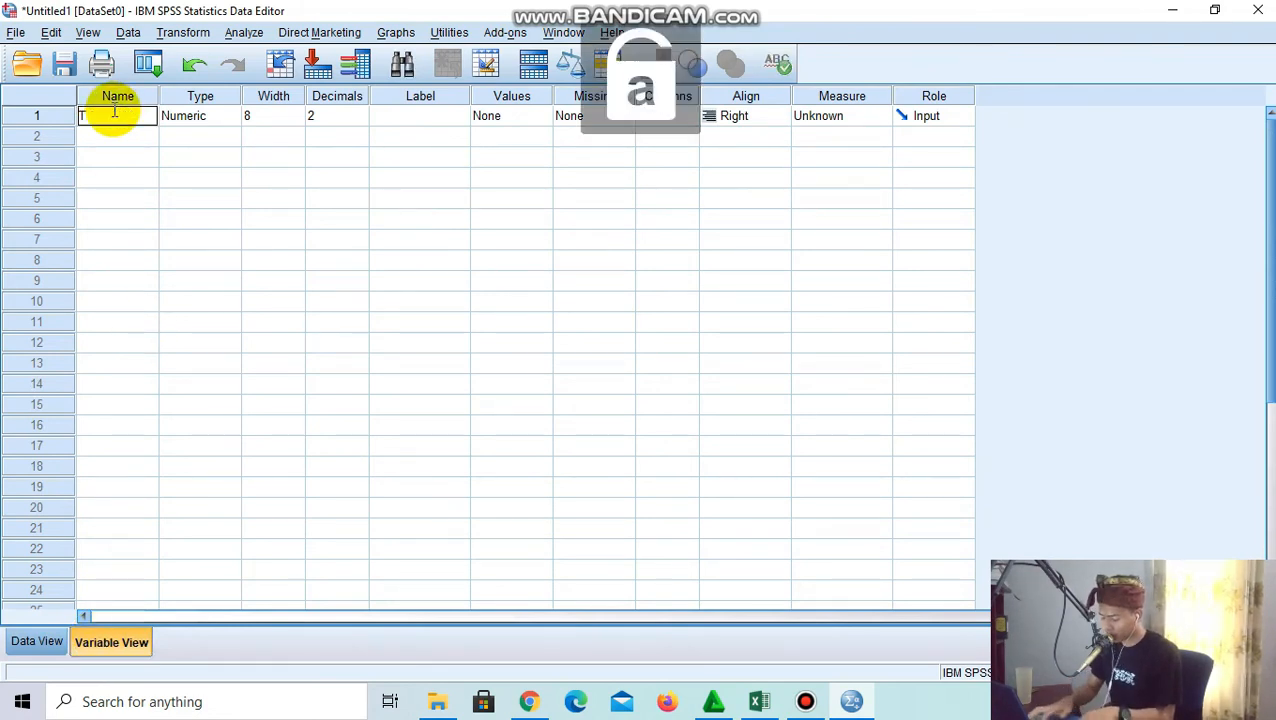
{"action": "type", "text": "ingkat"}
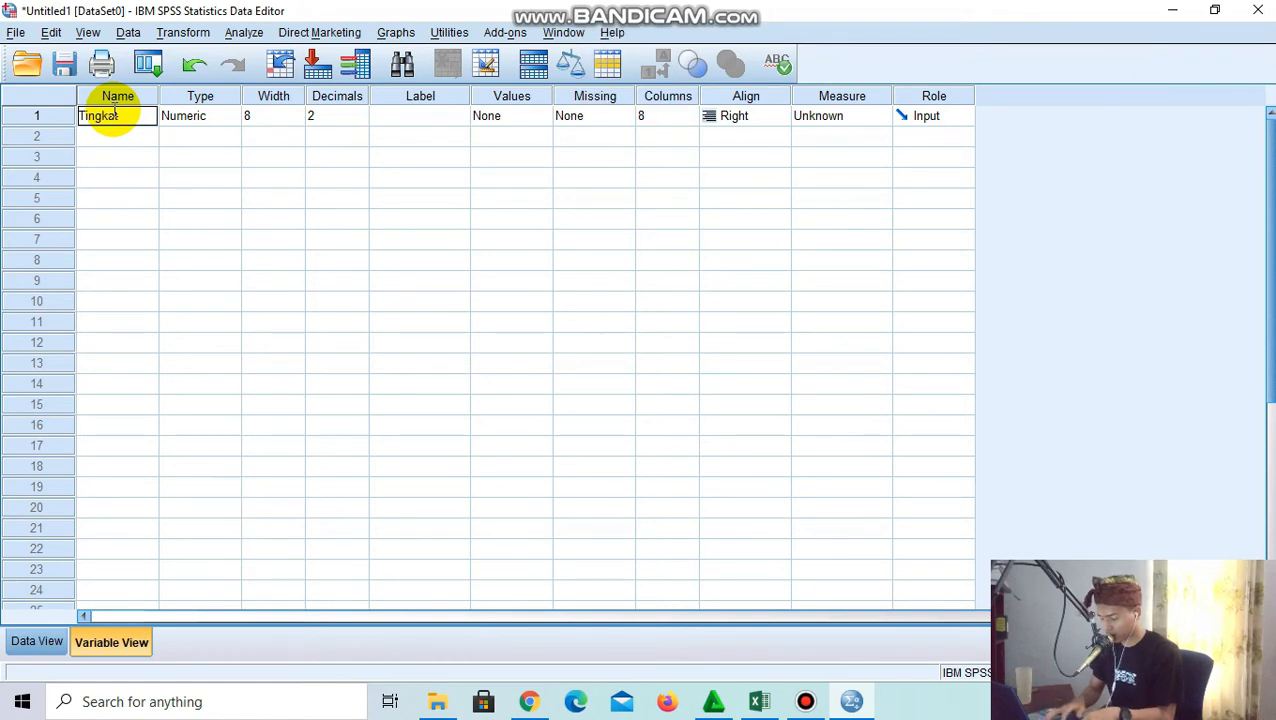
{"action": "key", "text": "Caps_Lock"}
{"action": "type", "text": "C"}
{"action": "key", "text": "Caps_Lock"}
{"action": "type", "text": "emas"}
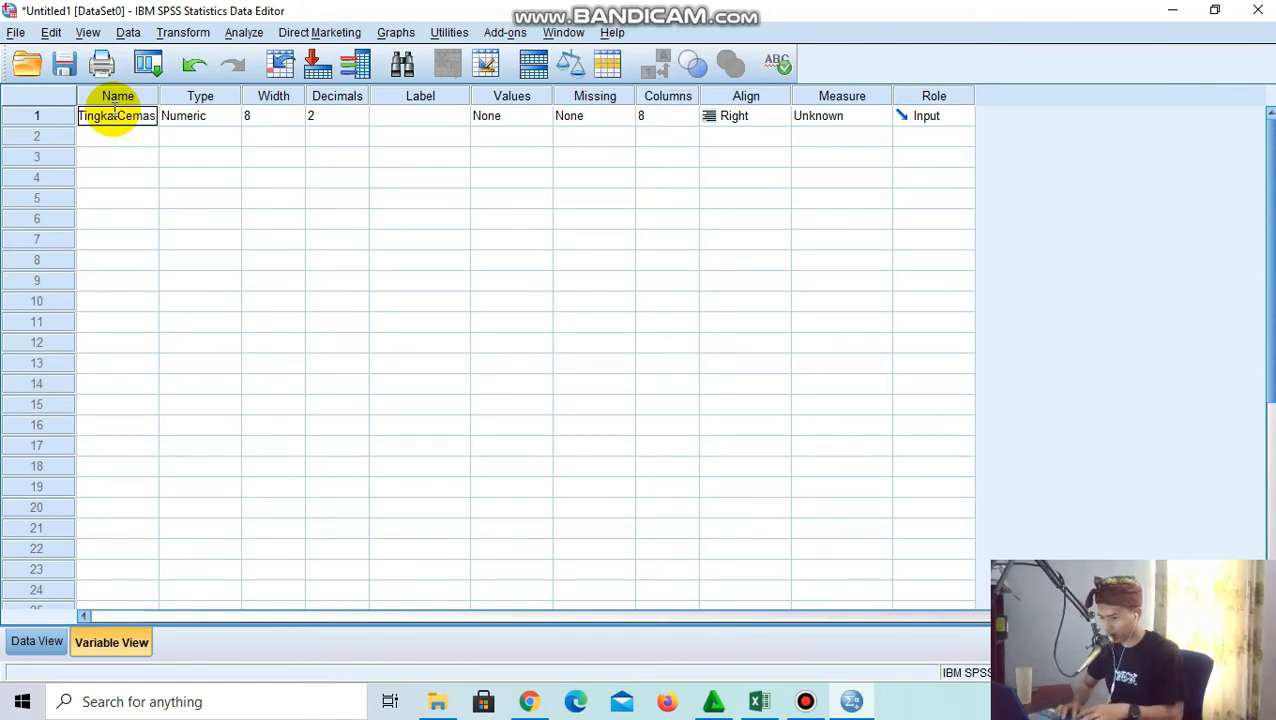
{"action": "key", "text": "Return"}
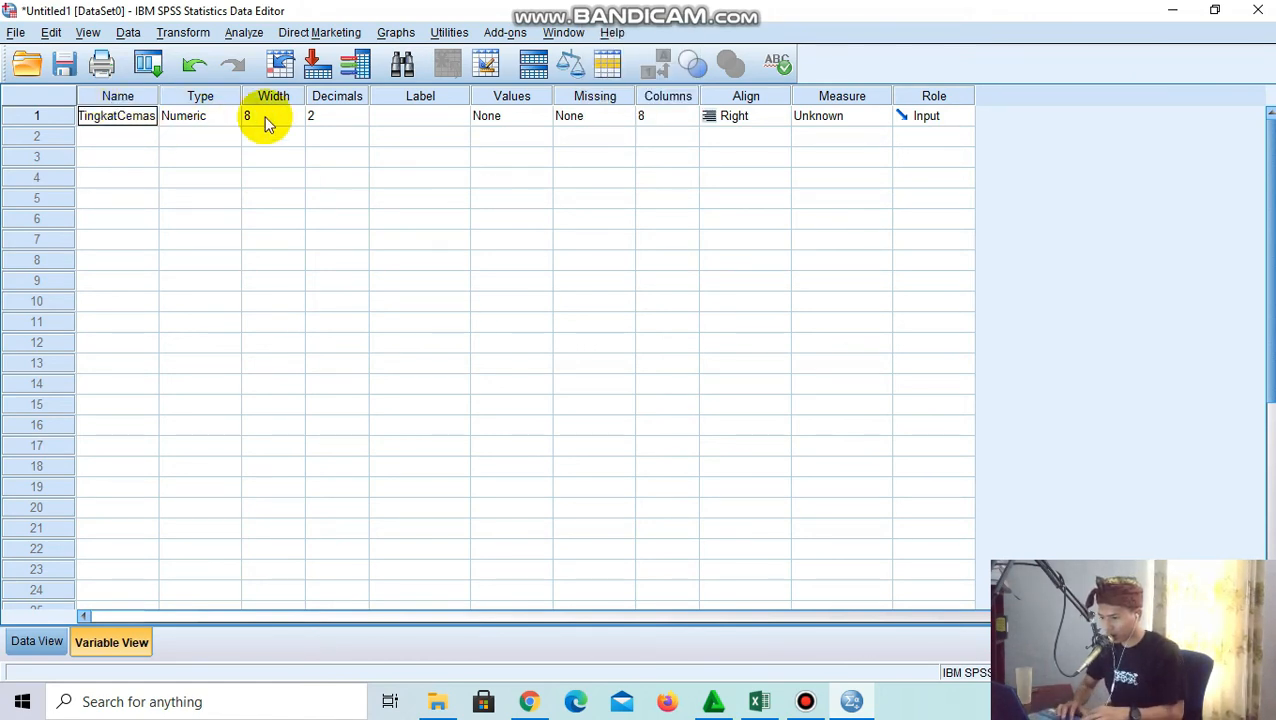
Set the number of decimals for the TingkatCemas variable to 0
{"action": "left_click", "coordinate": [360, 118]}
{"action": "left_click", "coordinate": [361, 121]}
{"action": "left_click", "coordinate": [361, 121]}
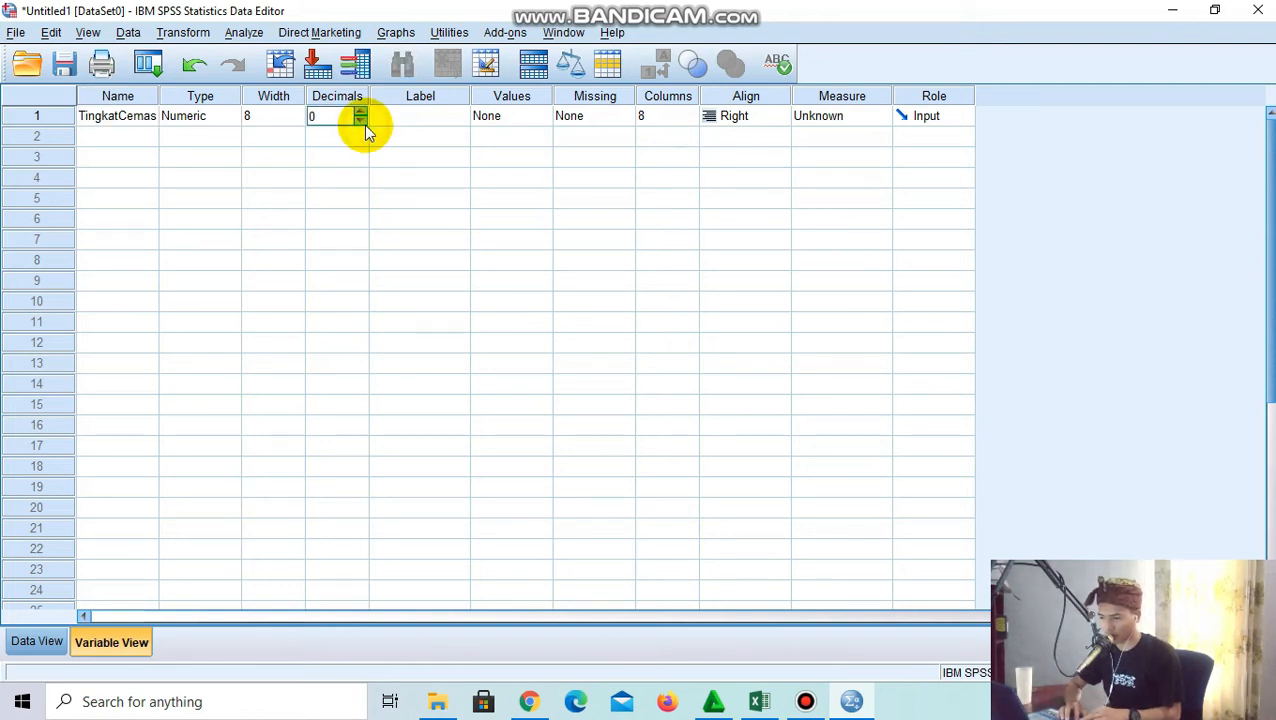
Give the TingkatCemas variable the label "Tingkat Cemas"
{"action": "left_click", "coordinate": [418, 118]}
{"action": "type", "text": "T"}
{"action": "key", "text": "Caps_Lock"}
{"action": "type", "text": "ingkat"}
{"action": "key", "text": "Caps_Lock"}
{"action": "type", "text": "C"}
{"action": "key", "text": "Caps_Lock"}
{"action": "type", "text": "emas"}
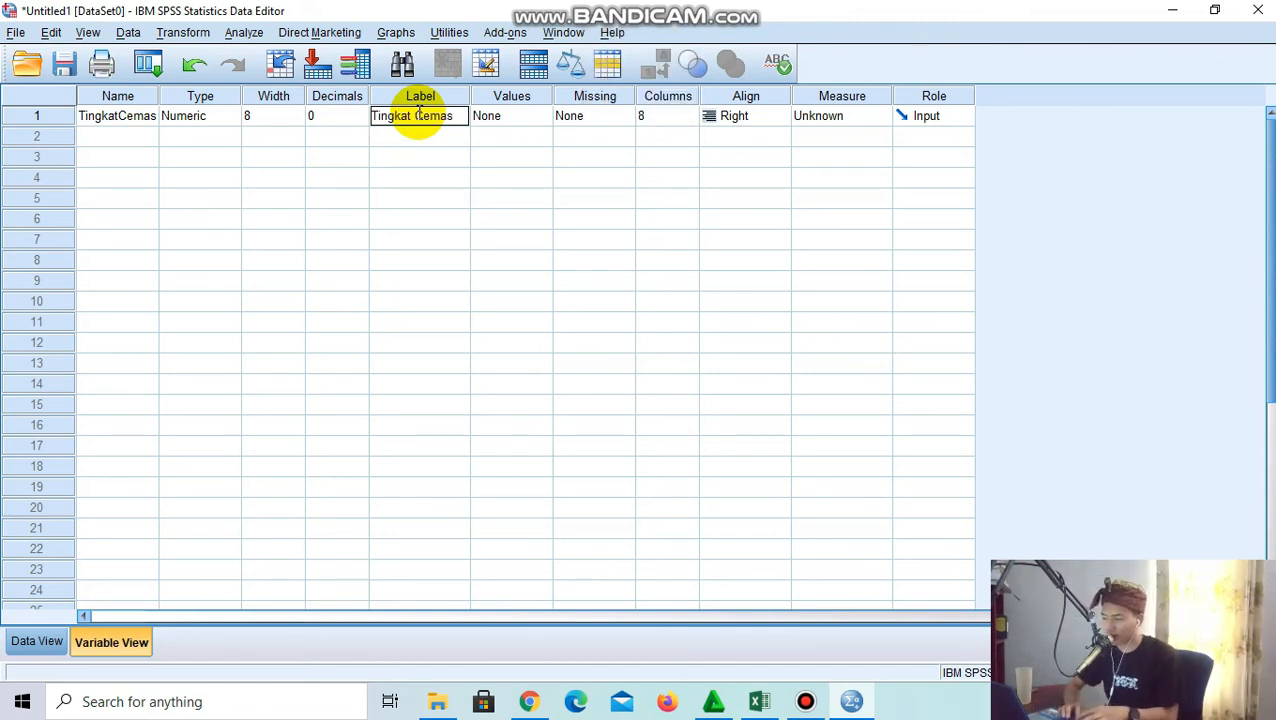
Start the value labels of TingkatCemas by adding value 1 with the label "Ringan"
{"action": "left_click", "coordinate": [547, 120]}
{"action": "left_click", "coordinate": [547, 120]}
{"action": "left_click", "coordinate": [525, 271]}
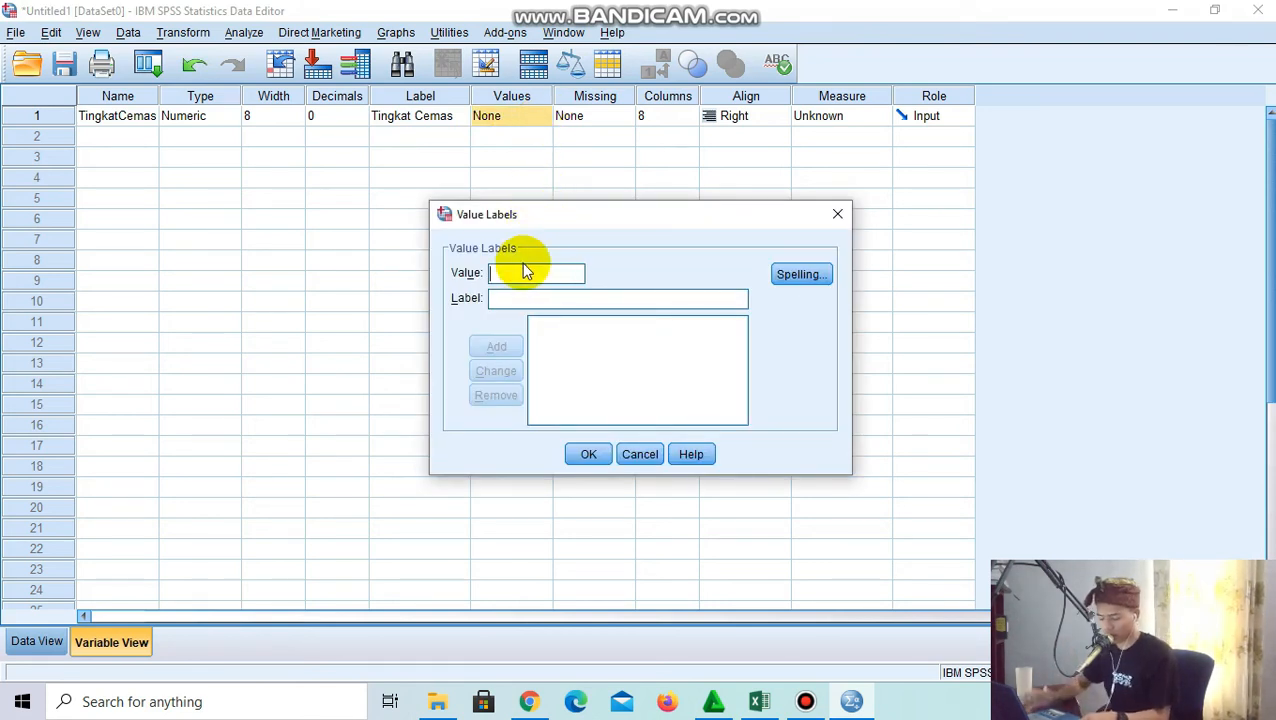
{"action": "type", "text": "1"}
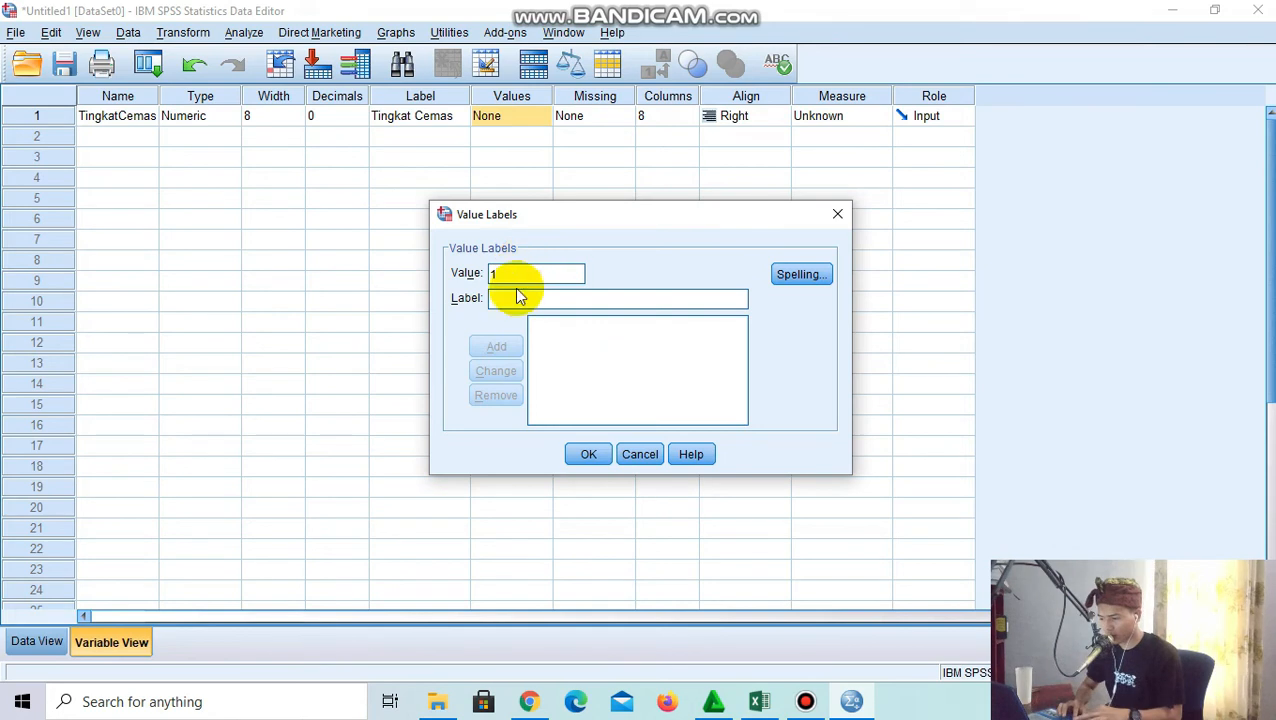
{"action": "left_click", "coordinate": [517, 300]}
{"action": "key", "text": "Caps_Lock"}
{"action": "type", "text": "R"}
{"action": "key", "text": "Caps_Lock"}
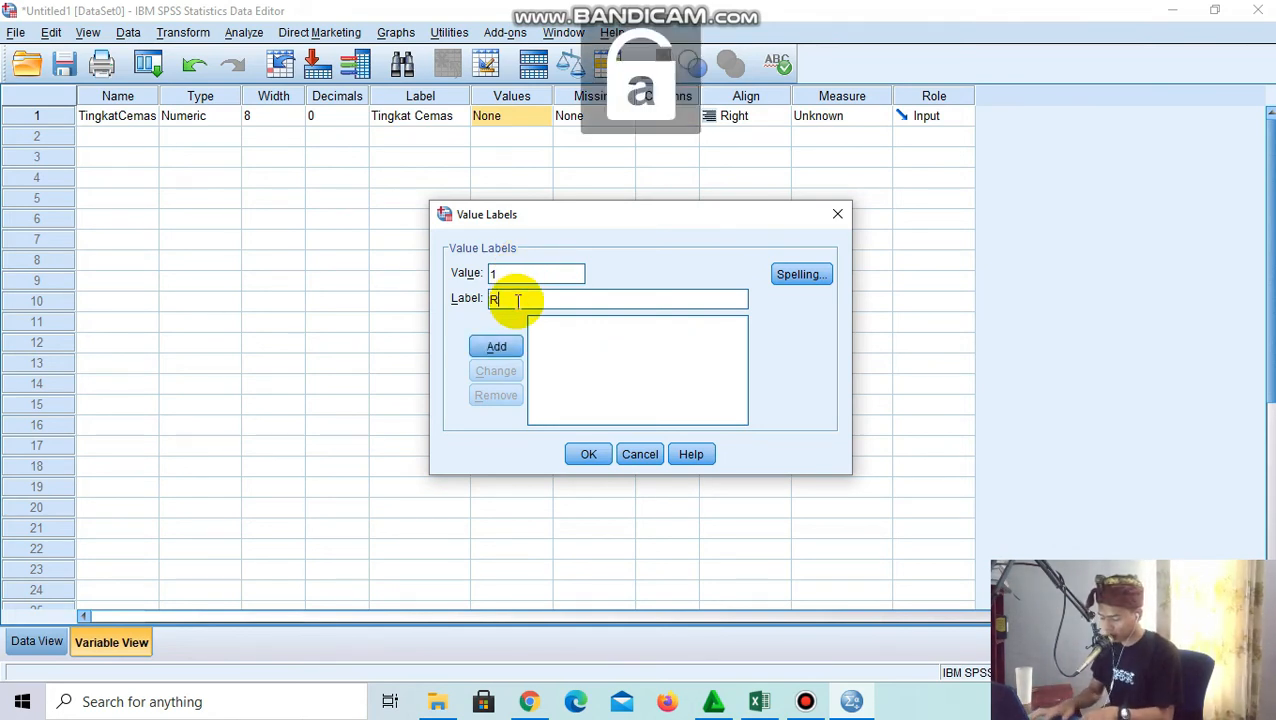
{"action": "type", "text": "ingan"}
{"action": "left_click", "coordinate": [500, 346]}
Add value 2 with the label "Sedang" to the value labels
{"action": "type", "text": "2"}
{"action": "left_click", "coordinate": [503, 298]}
{"action": "key", "text": "Caps_Lock"}
{"action": "type", "text": "S"}
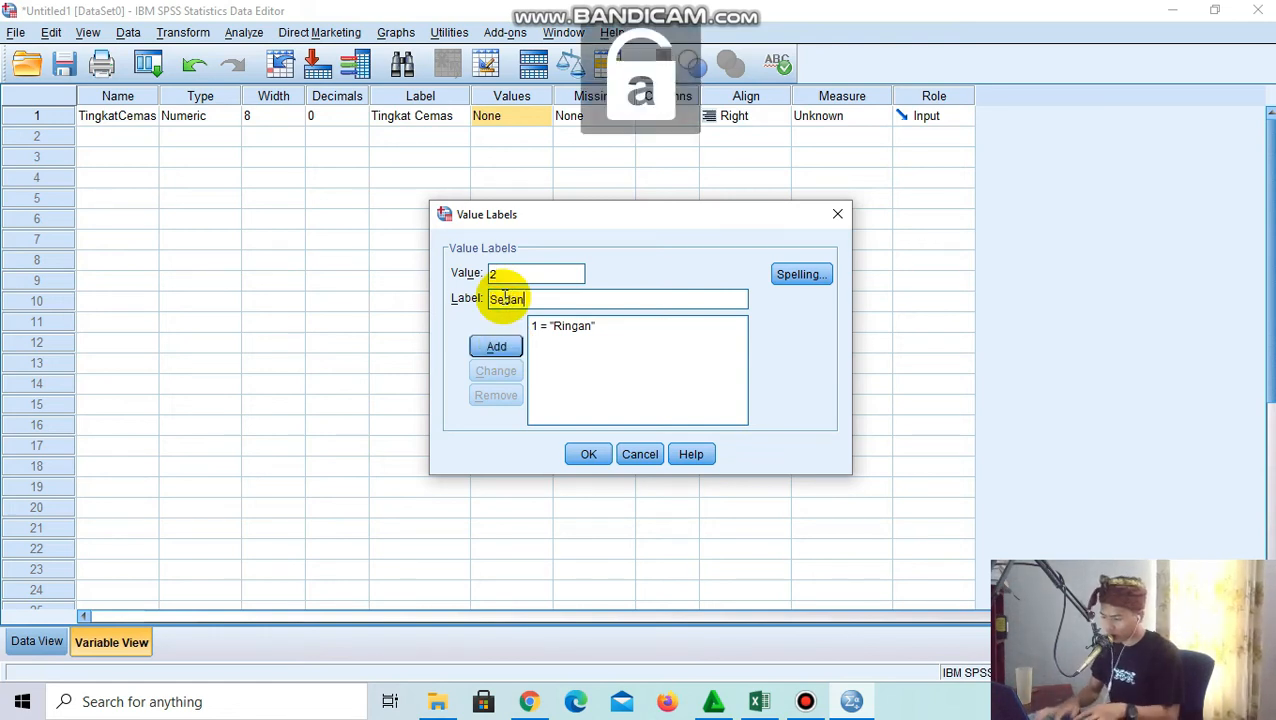
{"action": "type", "text": "g"}
{"action": "left_click", "coordinate": [497, 347]}
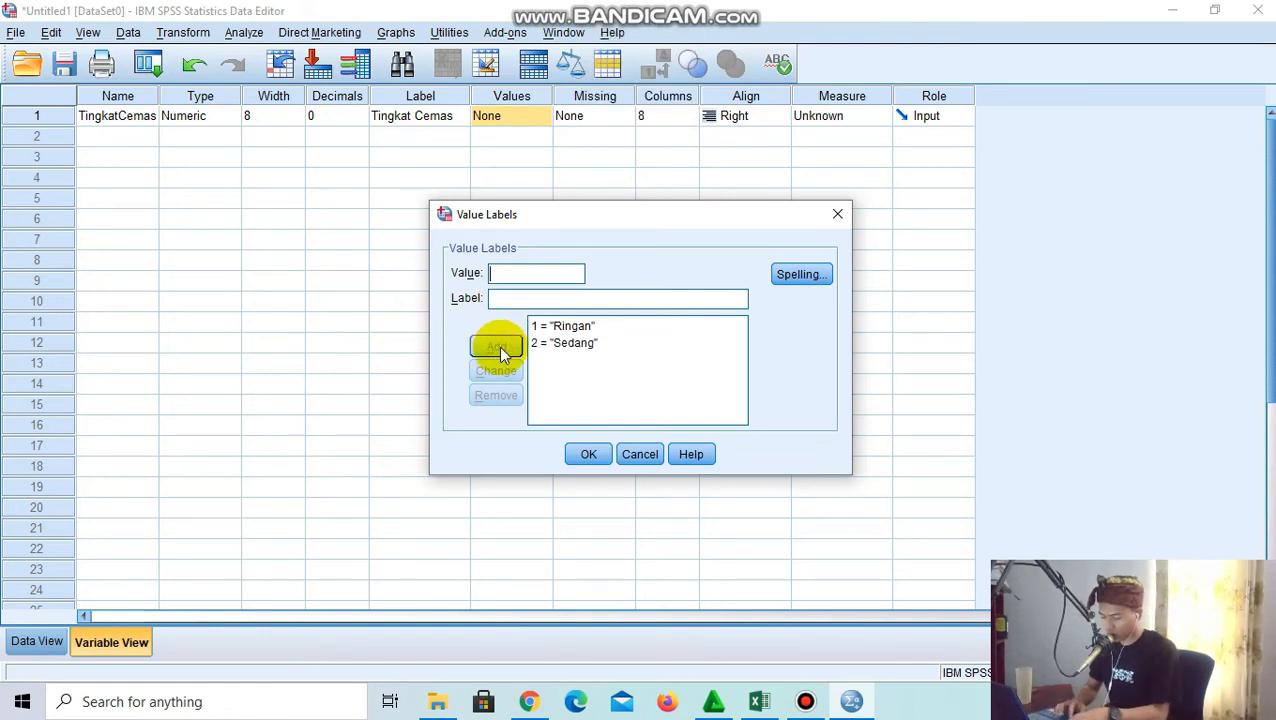
Add value 3 with the label "Berat" and apply the value labels to TingkatCemas
{"action": "type", "text": "3"}
{"action": "left_click", "coordinate": [503, 297]}
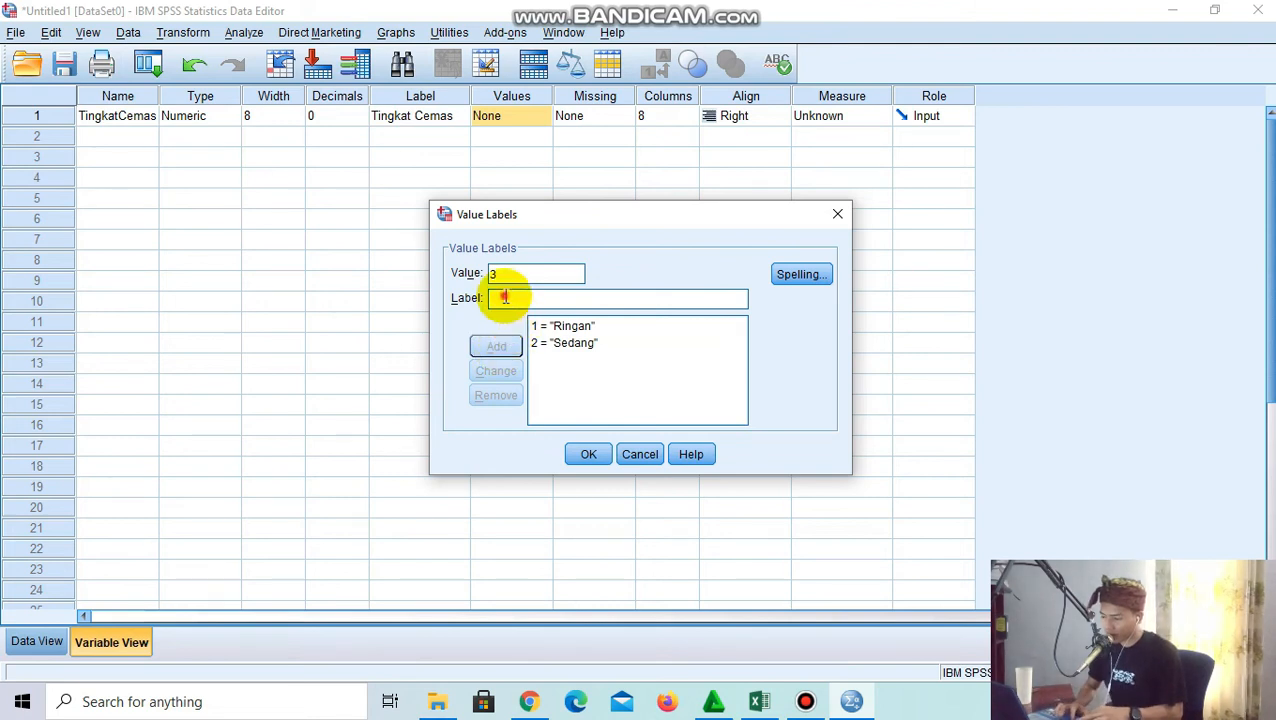
{"action": "type", "text": "Berat"}
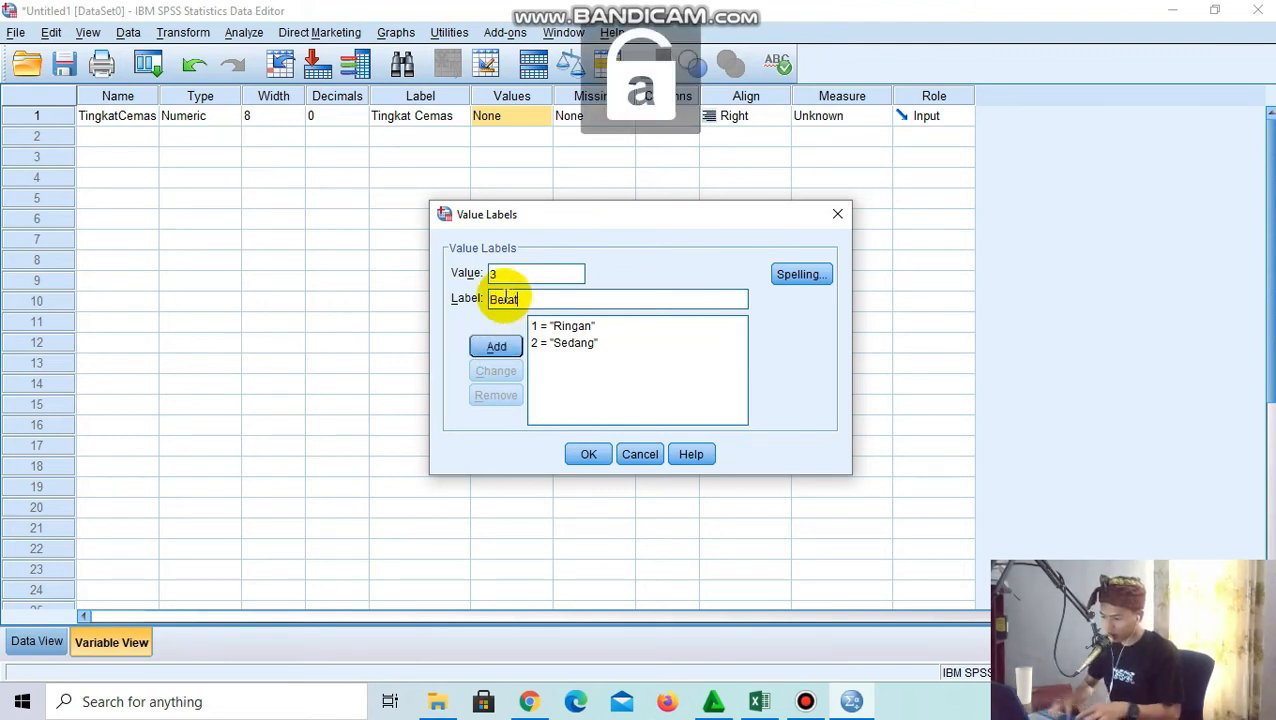
{"action": "left_click", "coordinate": [497, 347]}
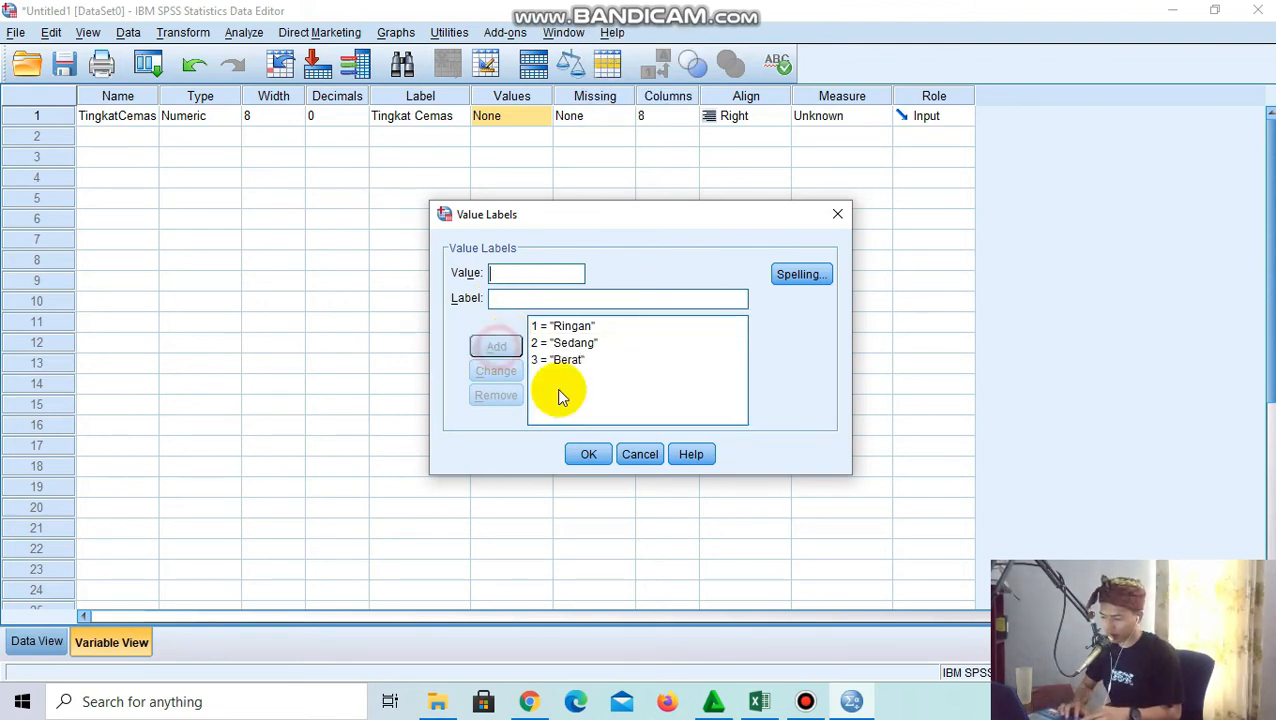
{"action": "left_click", "coordinate": [588, 455]}
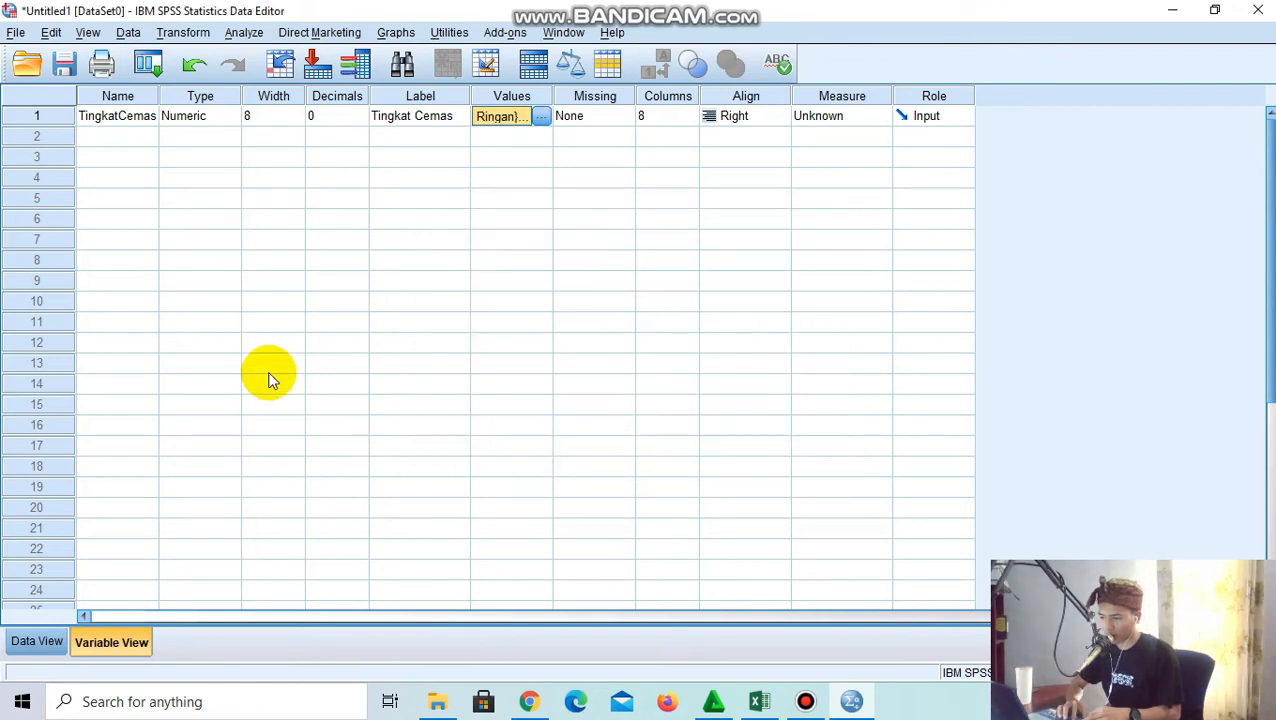
Check the data rows with value labels displayed, and switch the display back to numeric codes
{"action": "left_click", "coordinate": [38, 645]}
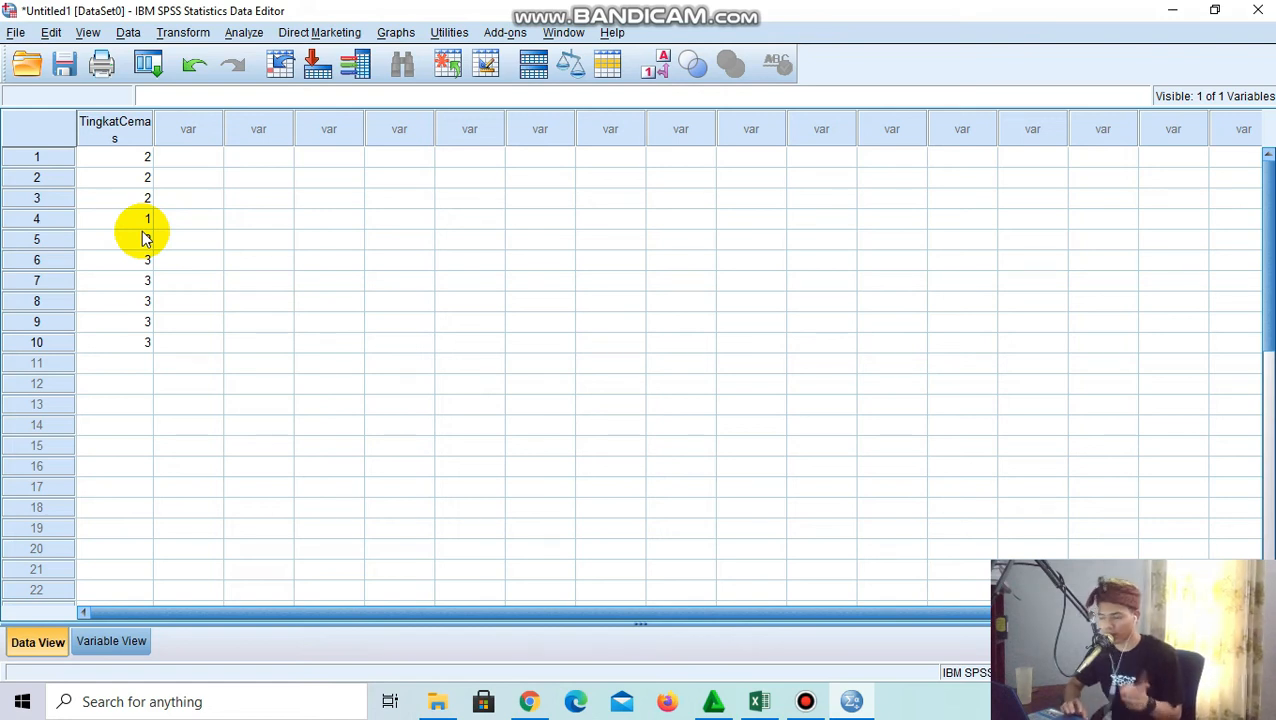
{"action": "left_click", "coordinate": [87, 32]}
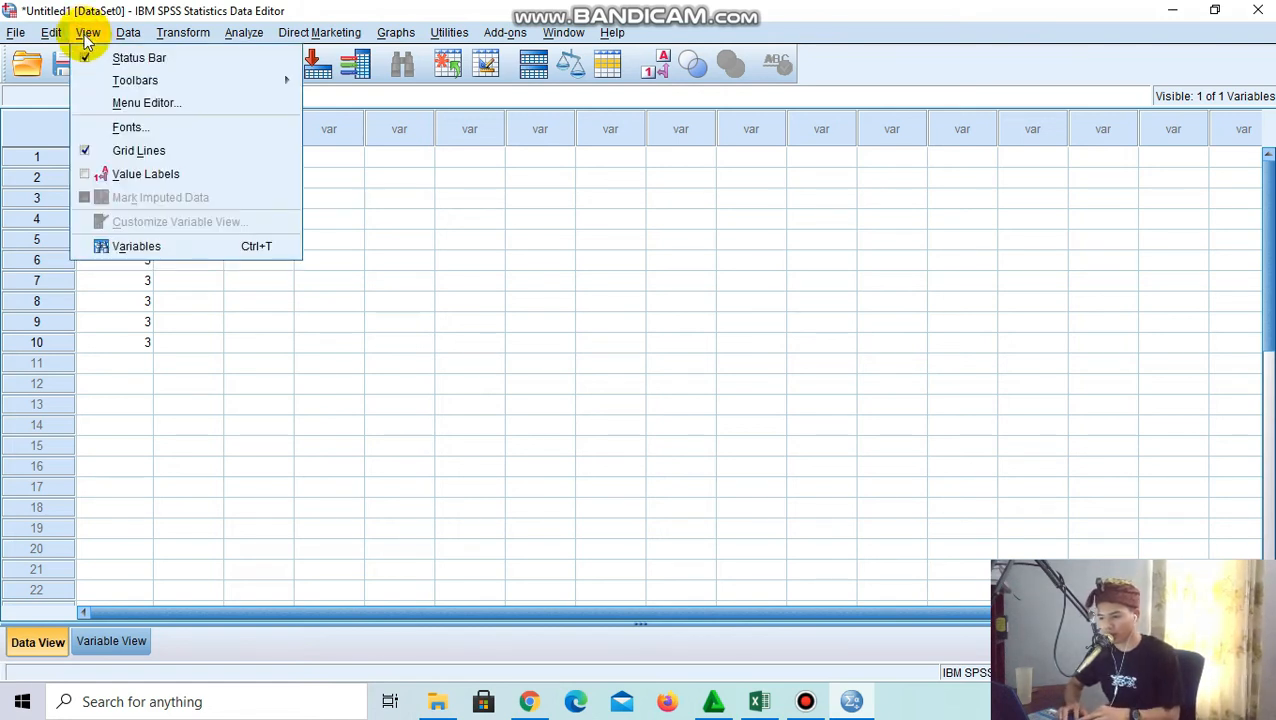
{"action": "left_click", "coordinate": [88, 175]}
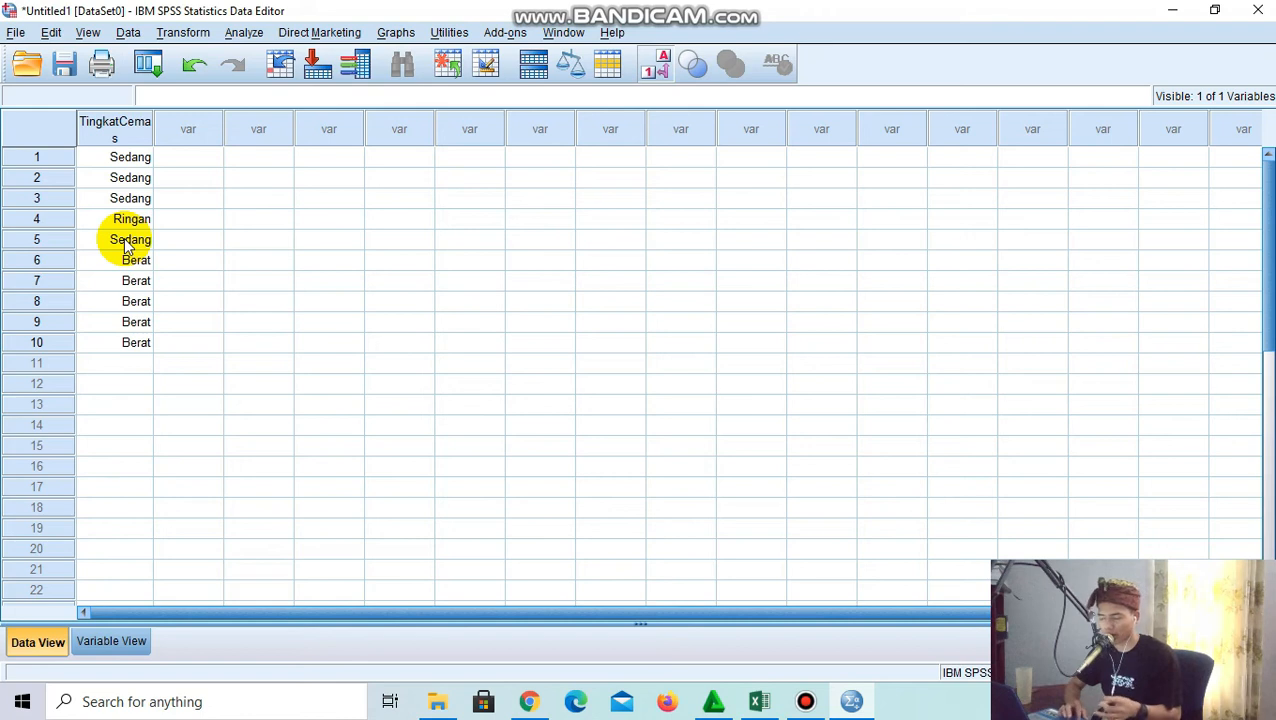
{"action": "left_click", "coordinate": [88, 33]}
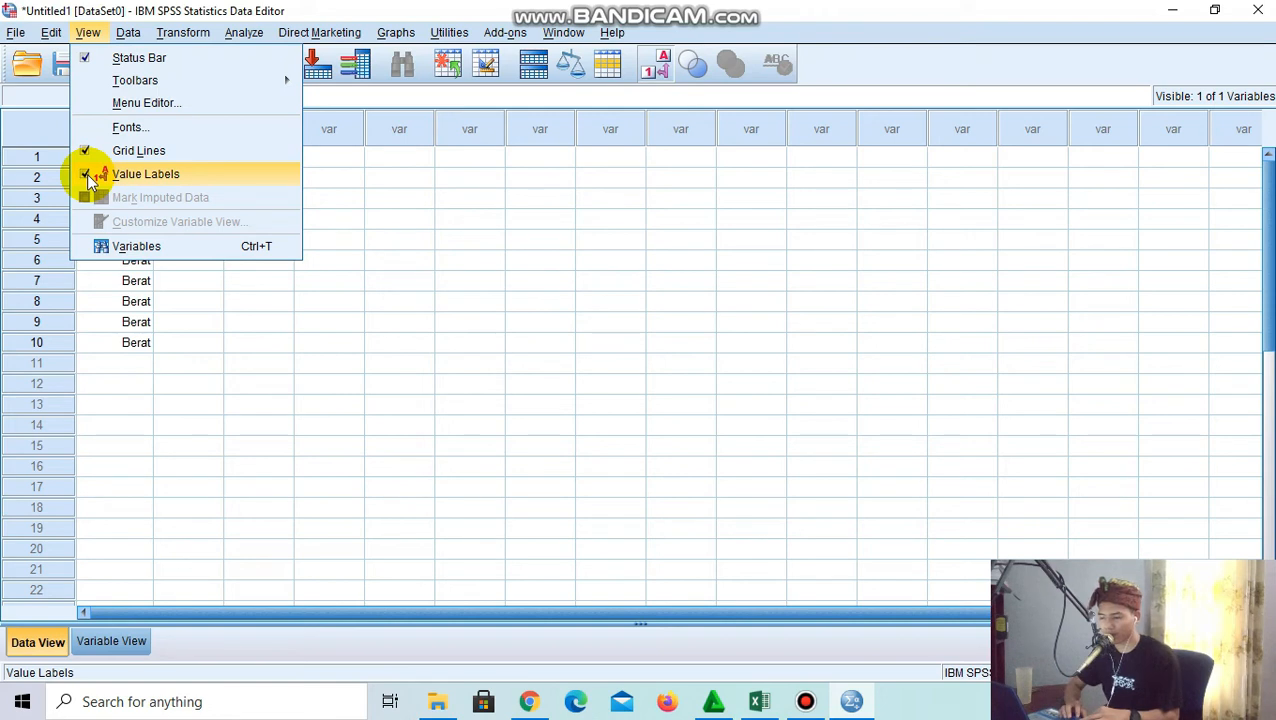
{"action": "left_click", "coordinate": [145, 174]}
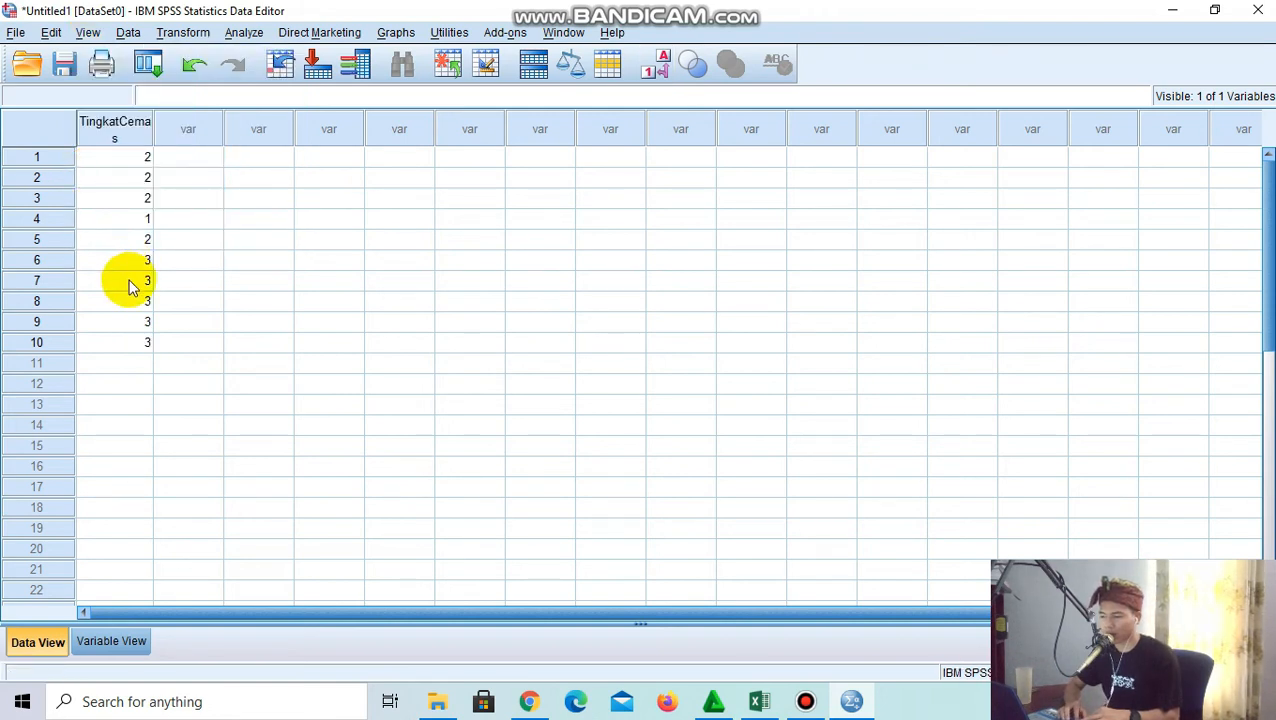
Set up a Frequencies analysis with Tingkat Cemas as the analysed variable and no optional statistics selected
{"action": "left_click", "coordinate": [242, 33]}
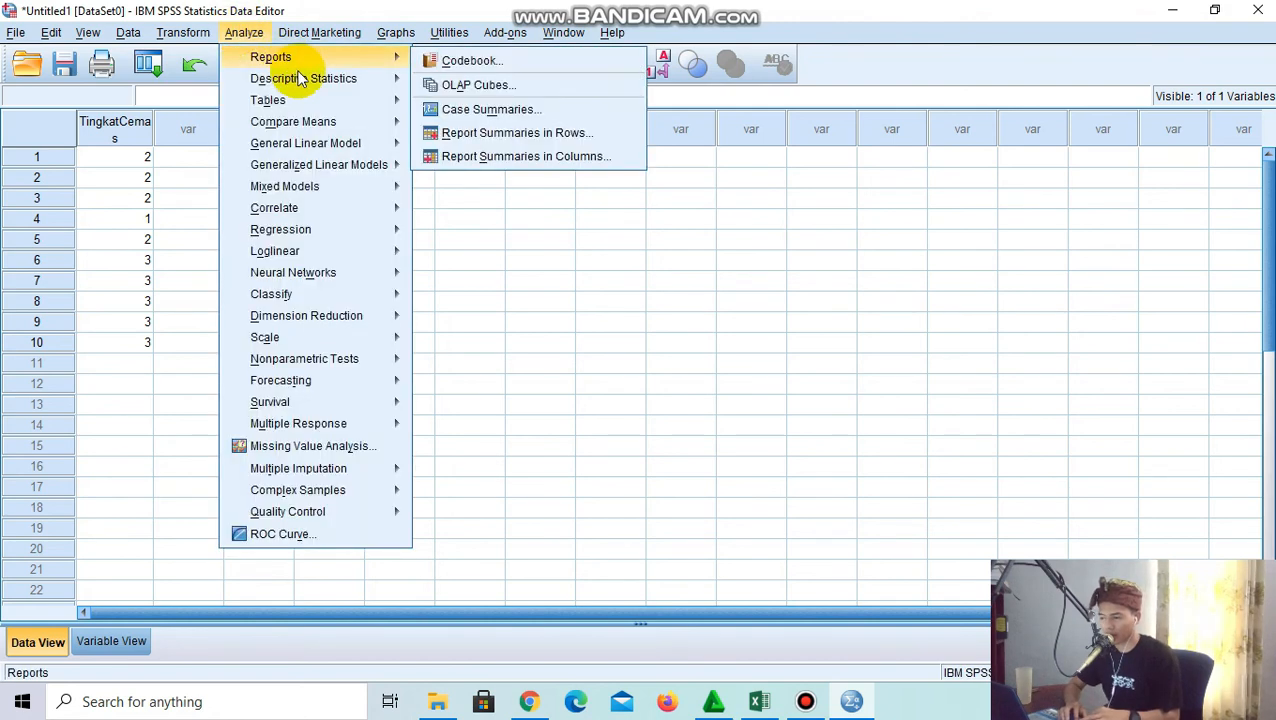
{"action": "mouse_move", "coordinate": [318, 80]}
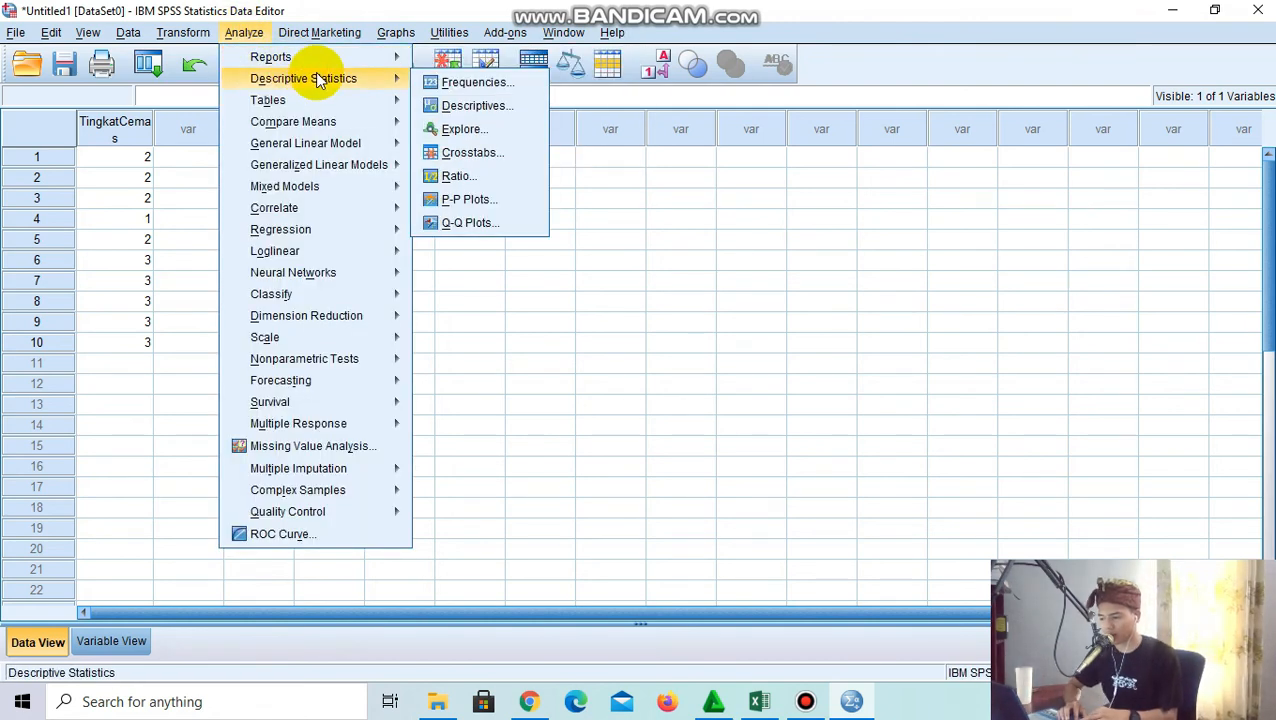
{"action": "left_click", "coordinate": [452, 84]}
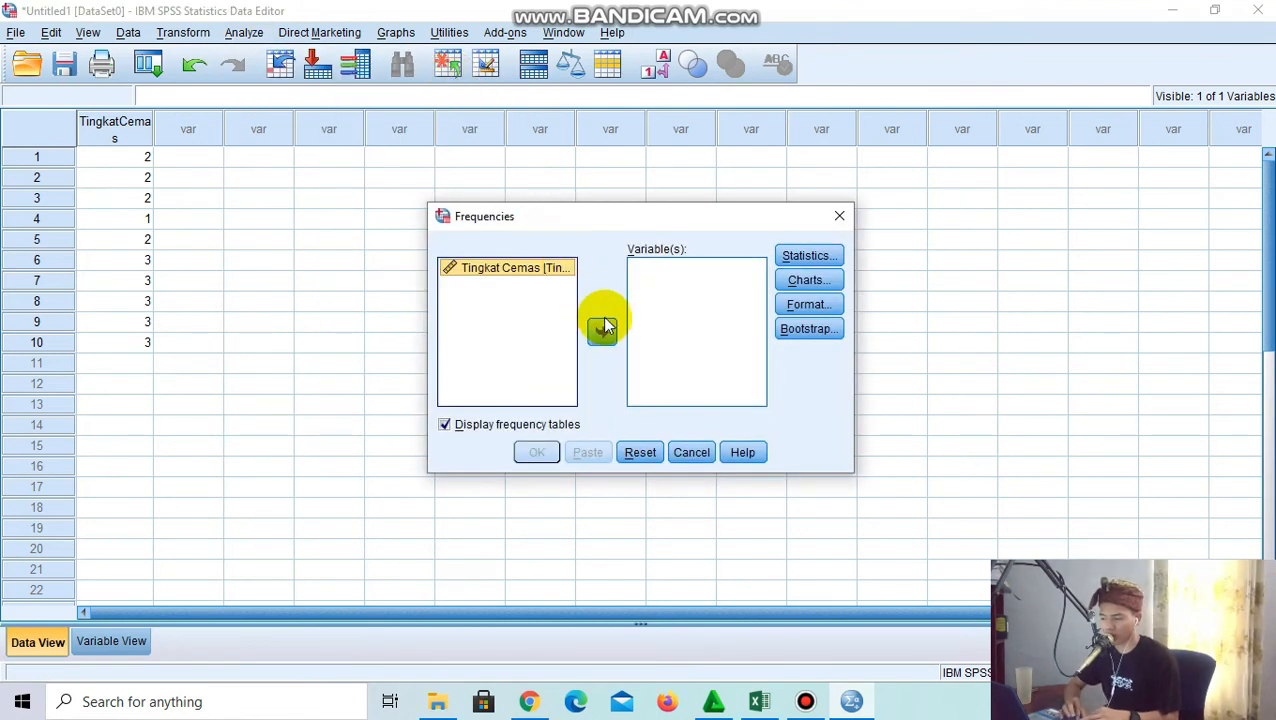
{"action": "left_click", "coordinate": [602, 330]}
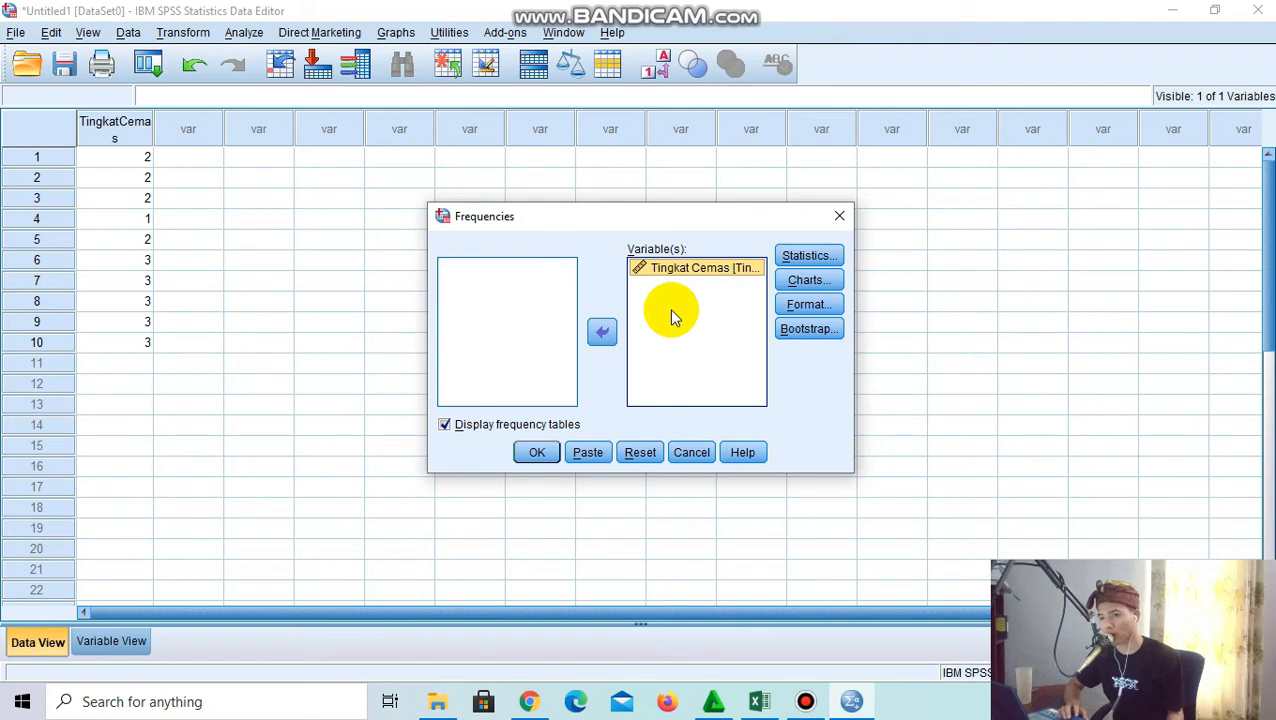
{"action": "left_click", "coordinate": [800, 257]}
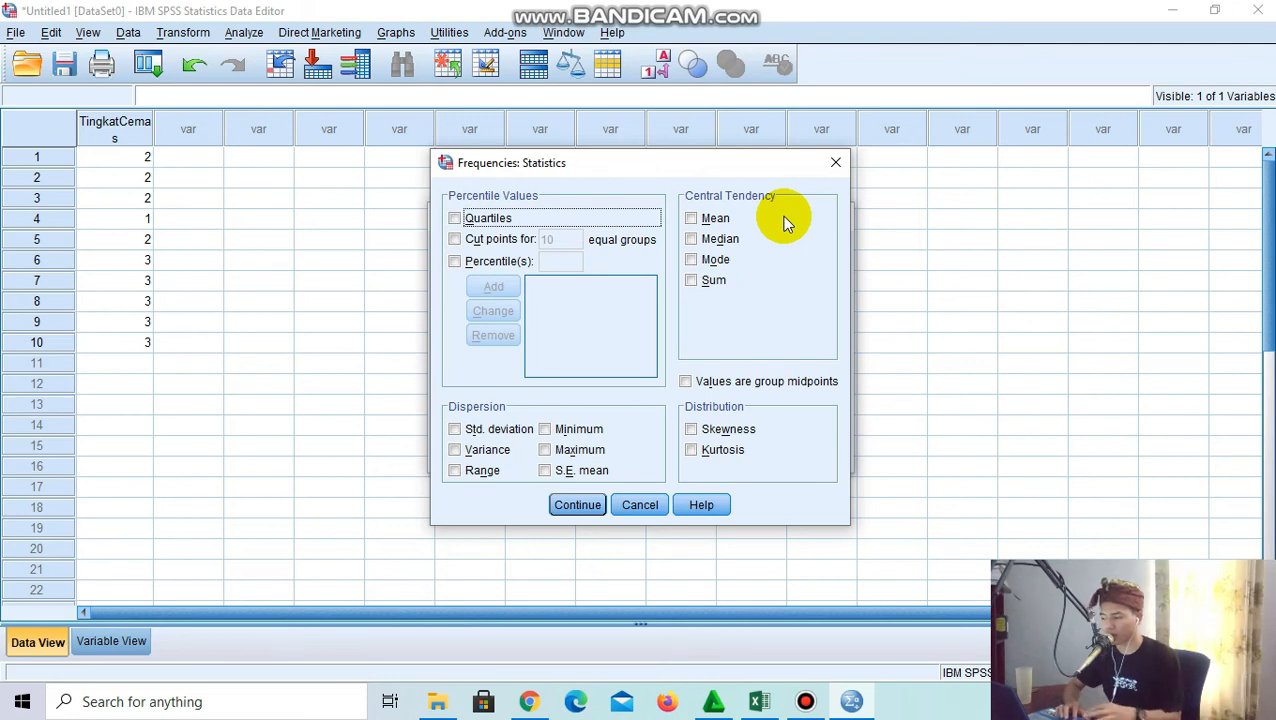
{"action": "left_click", "coordinate": [835, 162]}
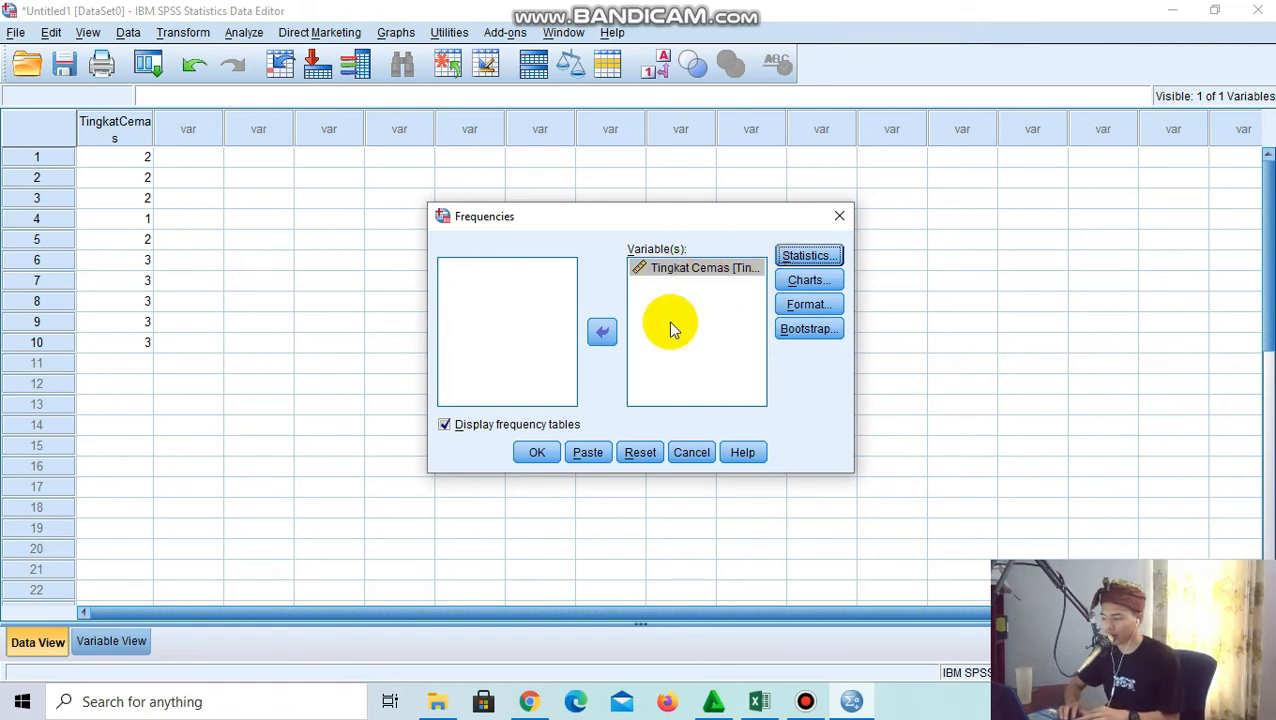
Choose histograms as the chart type for the Tingkat Cemas frequencies, and run the analysis to review its output
{"action": "left_click", "coordinate": [803, 281]}
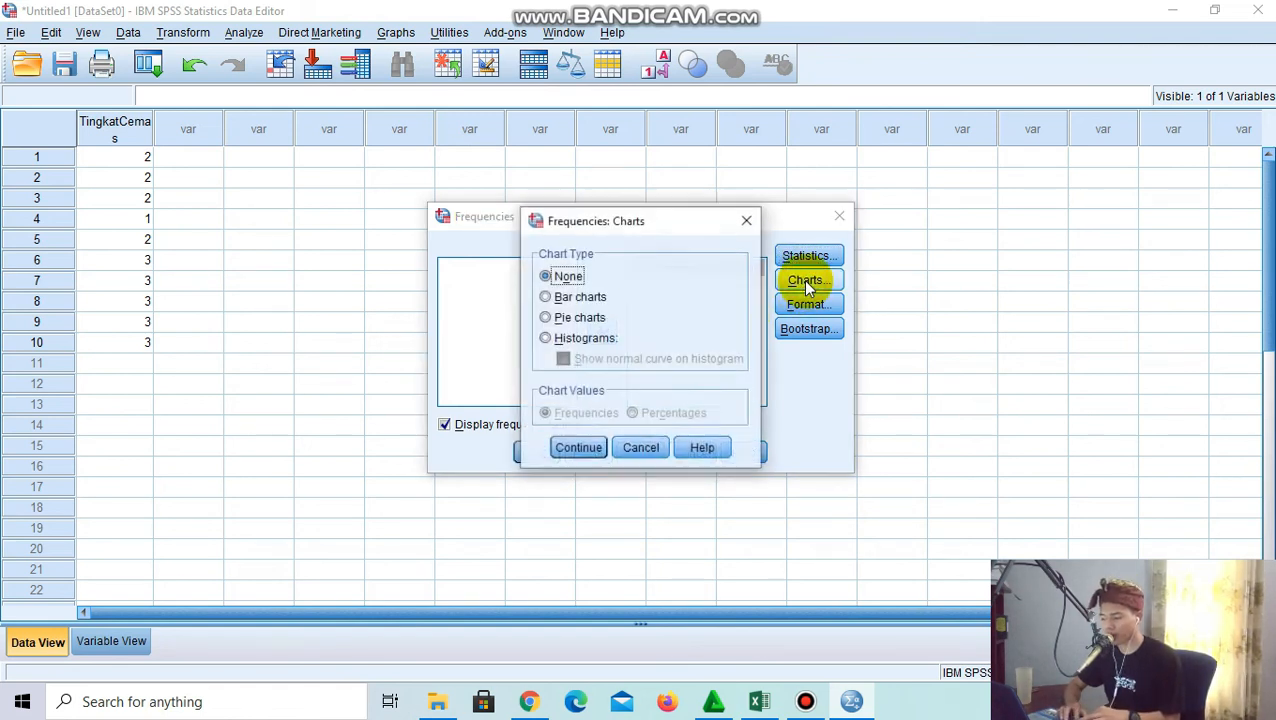
{"action": "left_click", "coordinate": [546, 339]}
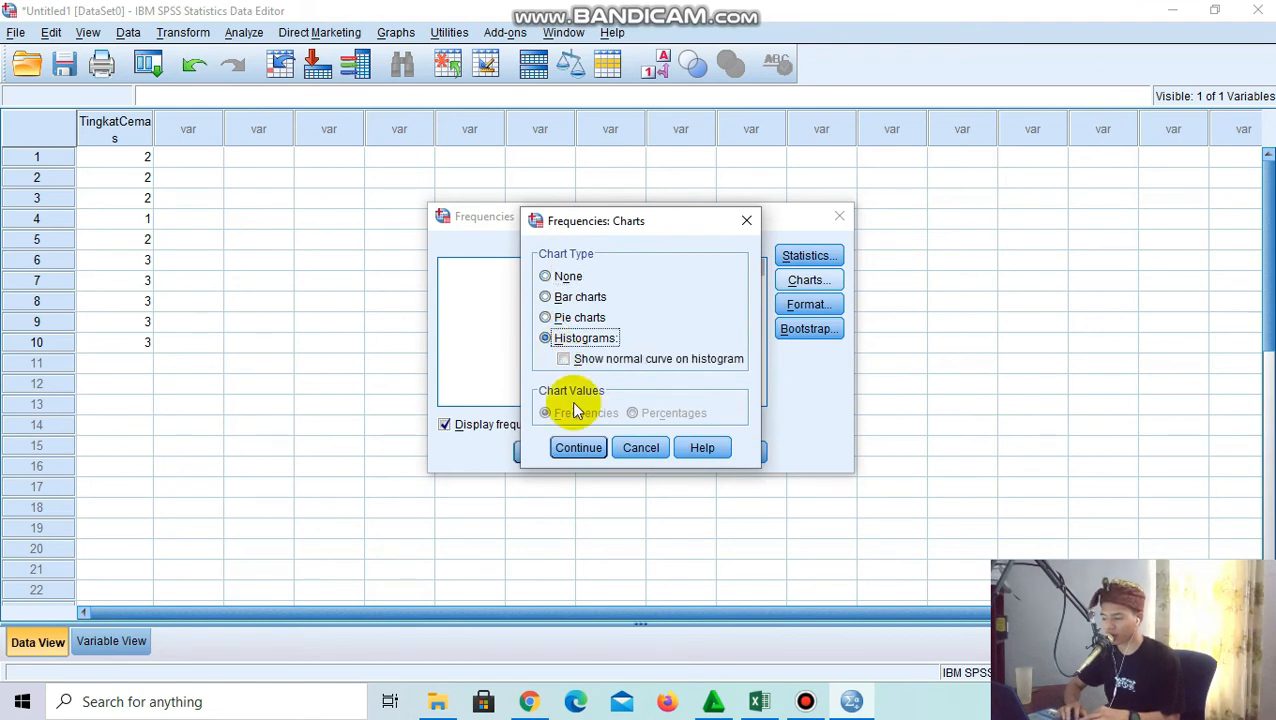
{"action": "left_click", "coordinate": [583, 449]}
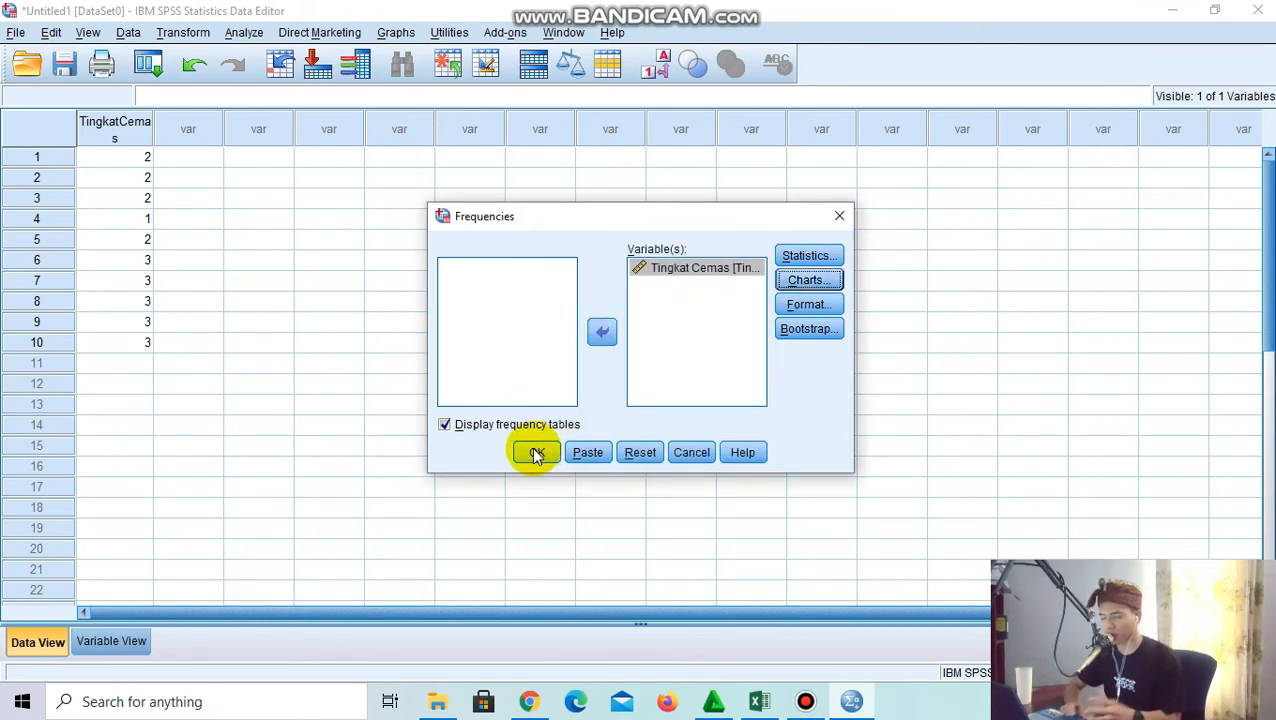
{"action": "left_click", "coordinate": [536, 454]}
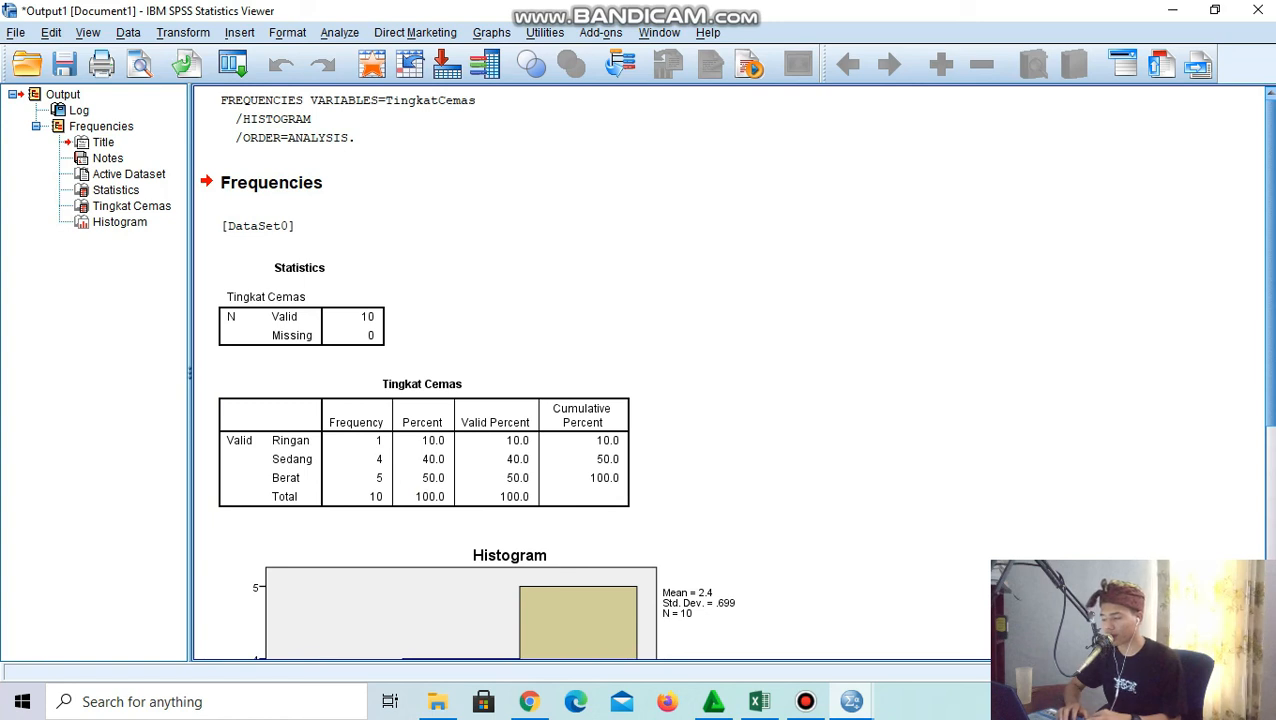
{"action": "scroll", "coordinate": [1253, 310], "scroll_direction": "down", "scroll_amount": 2}
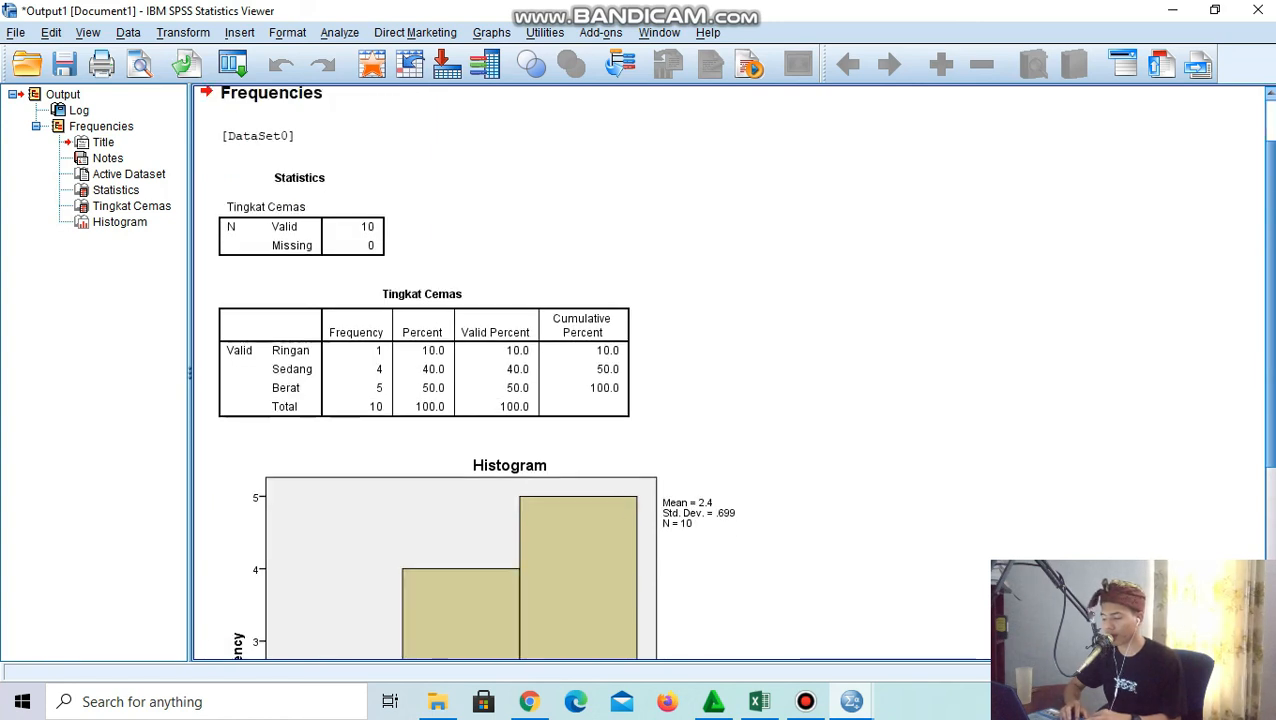
{"action": "scroll", "coordinate": [1253, 310], "scroll_direction": "down", "scroll_amount": 1}
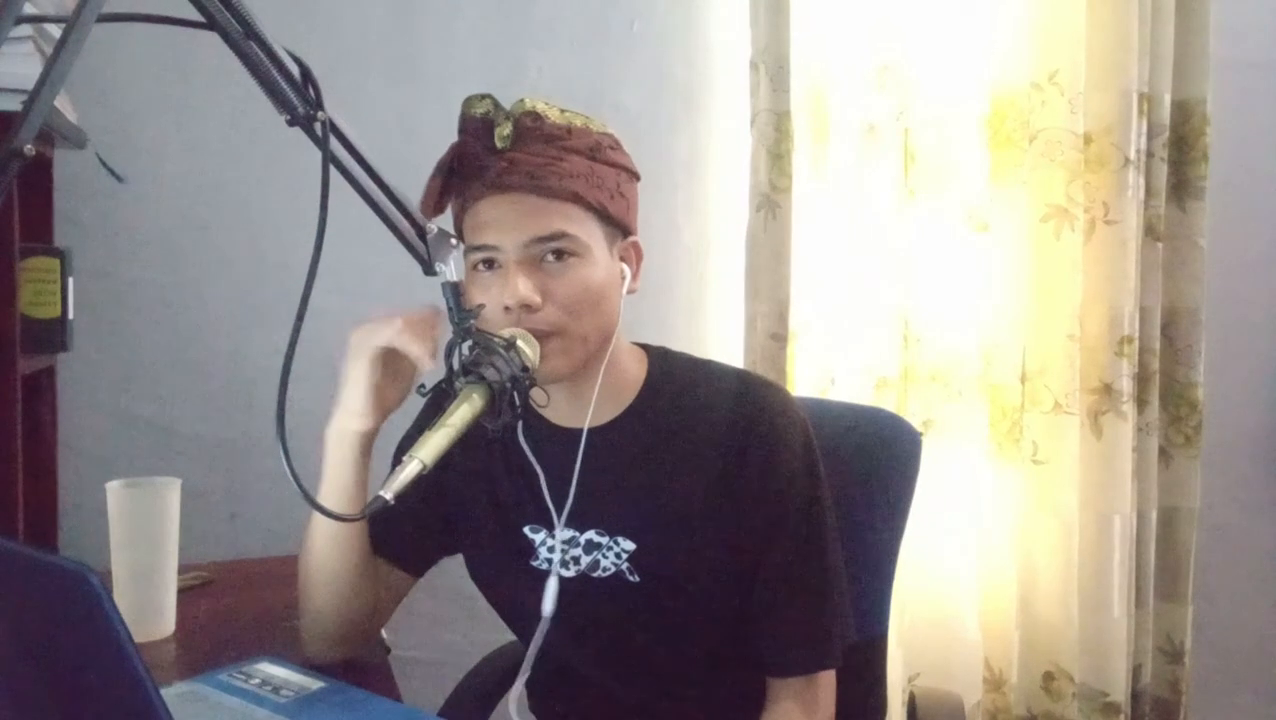